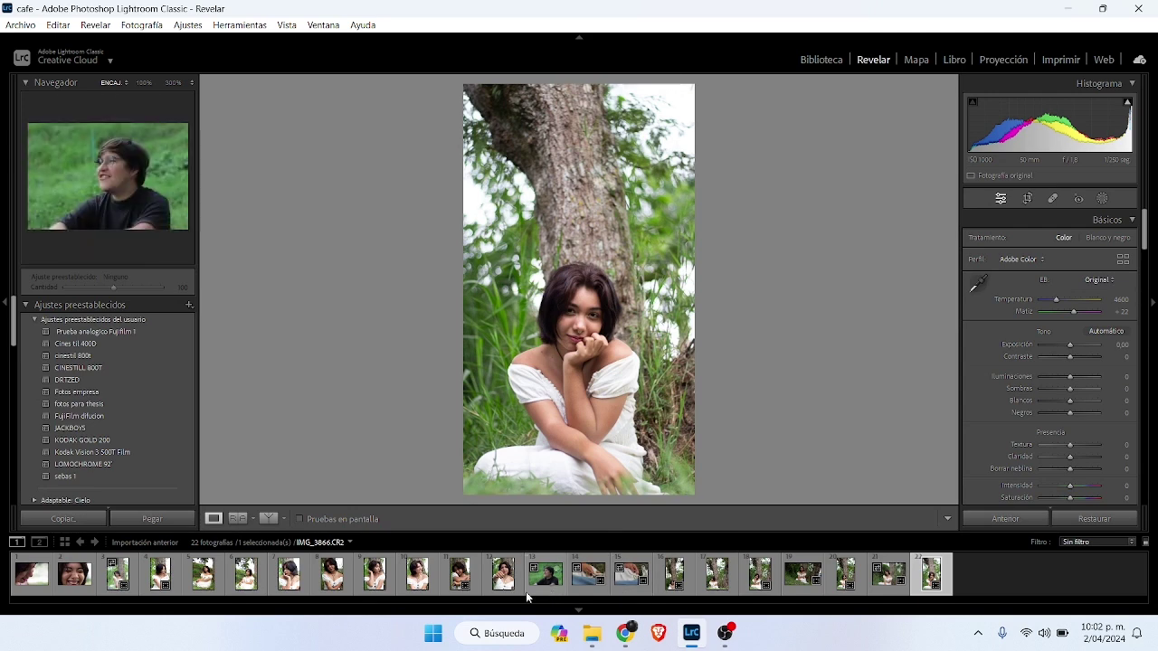
# - Browse the filmstrip and select IMG_3862, the hand-in-hair portrait, in Develop
pyautogui.click(460, 574)
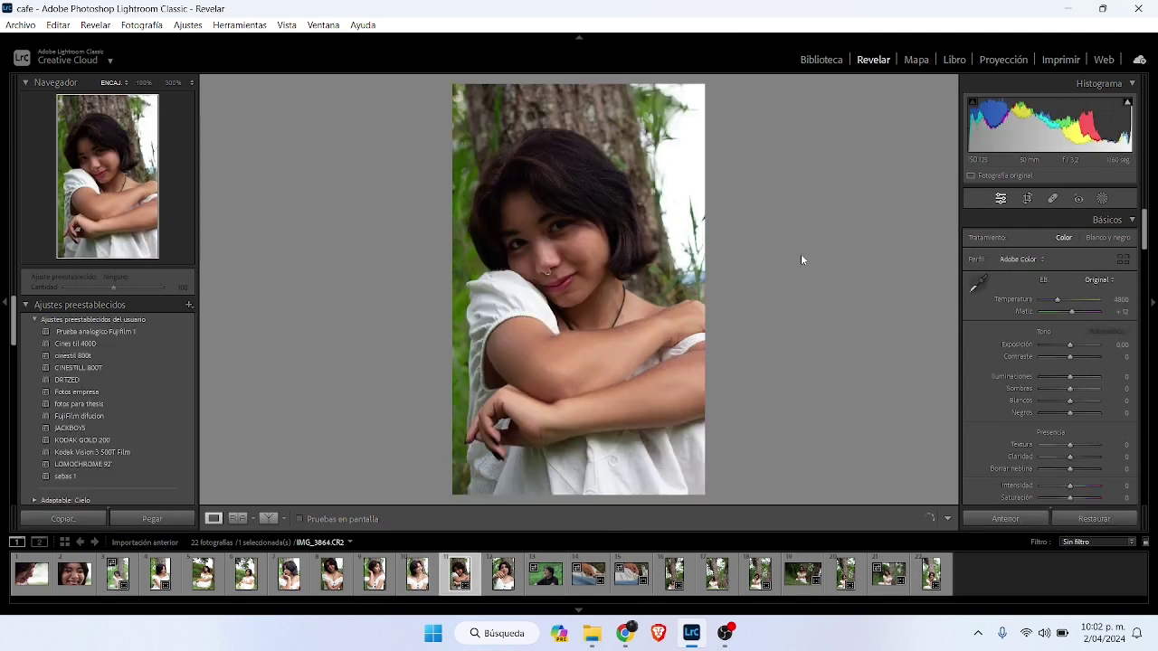
pyautogui.click(1028, 198)
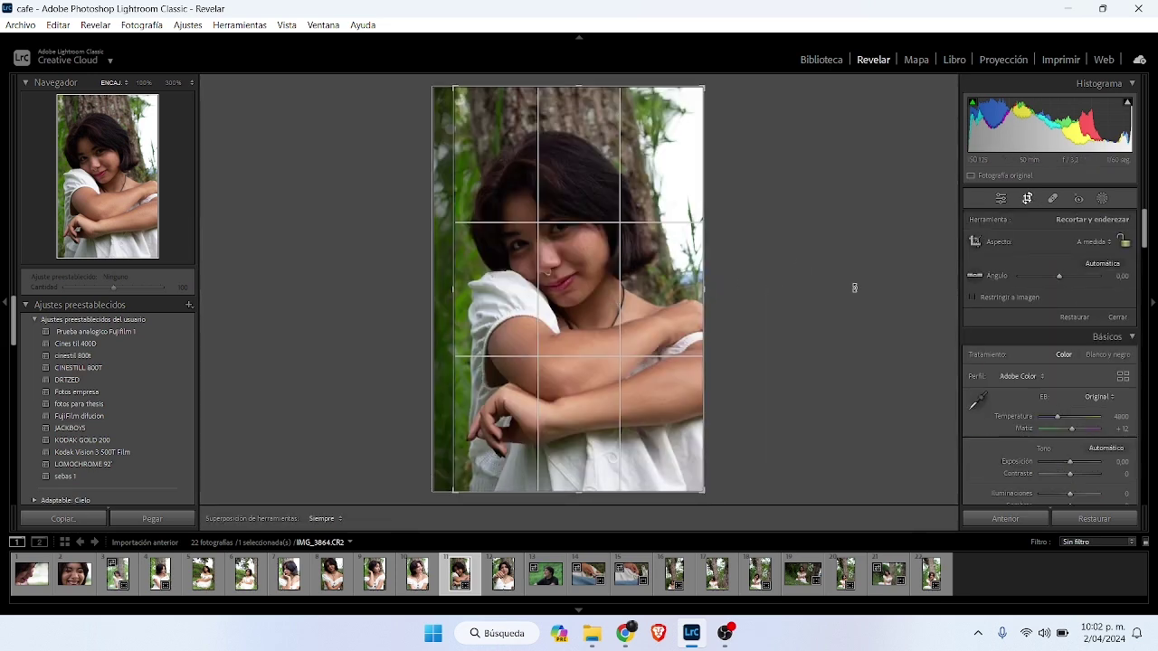
pyautogui.click(415, 577)
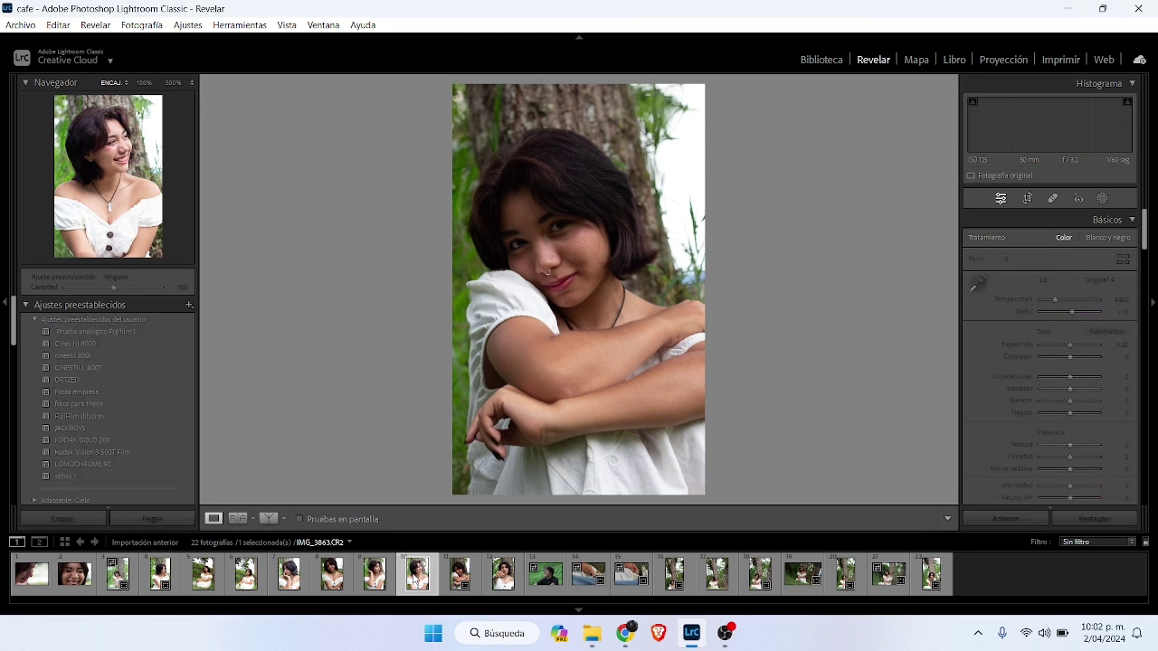
pyautogui.click(368, 584)
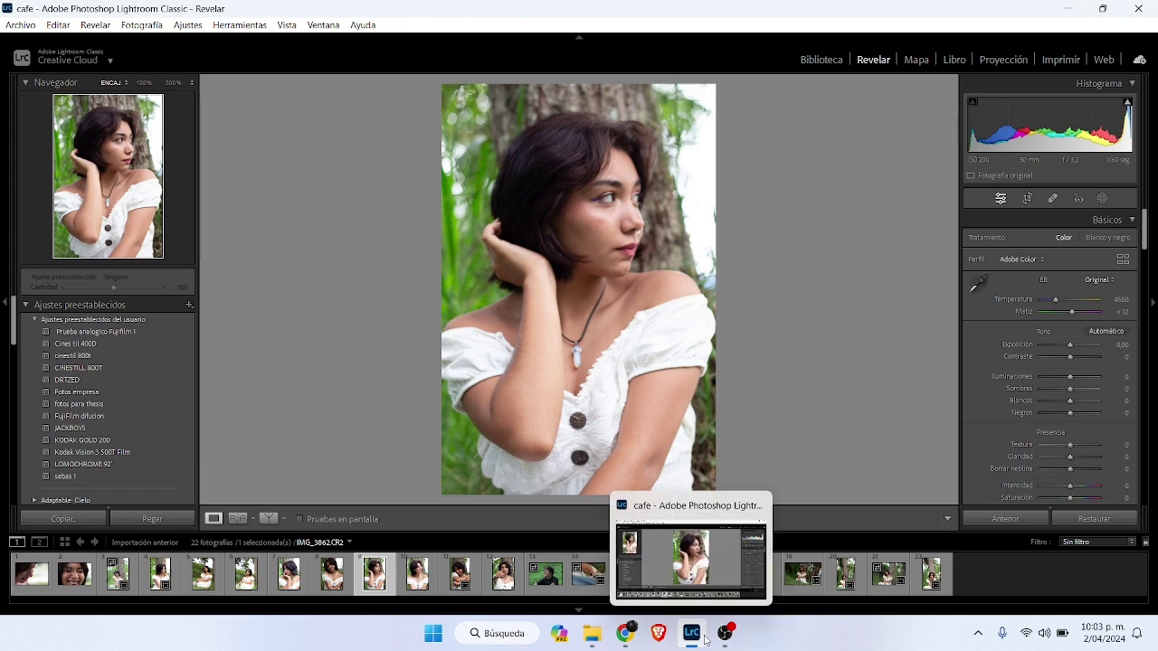
# - Set Basic panel Highlights to -81, Shadows to +35 and Blacks to -46
pyautogui.moveTo(1068, 375); pyautogui.dragTo(1052, 384)
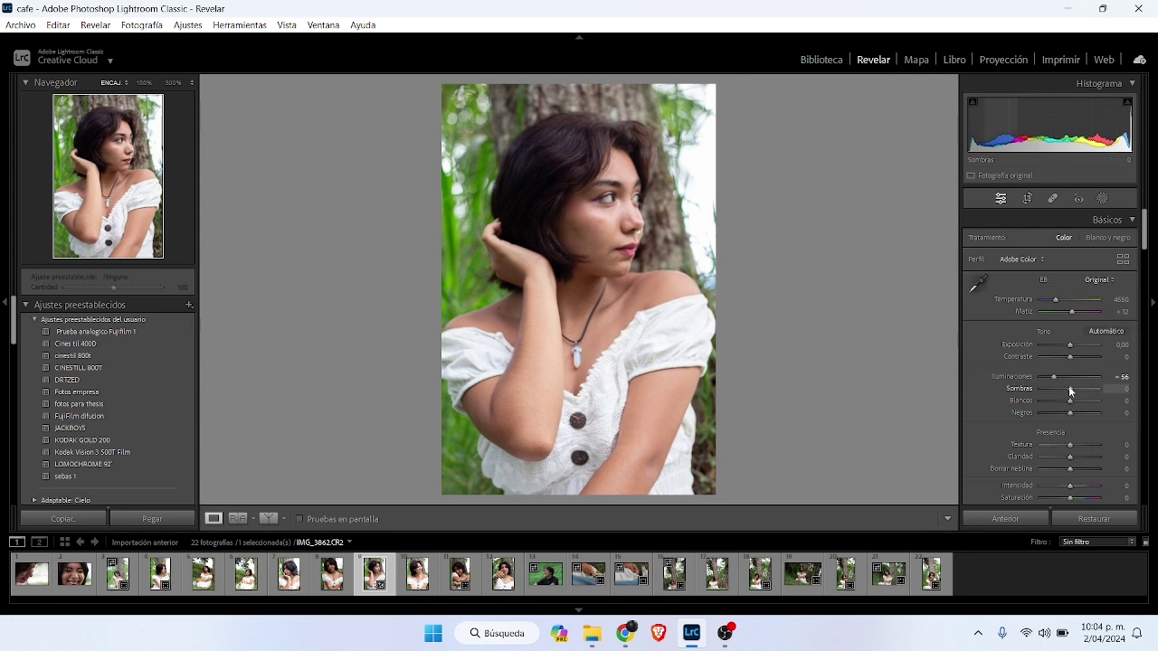
pyautogui.moveTo(1069, 389); pyautogui.dragTo(1086, 392)
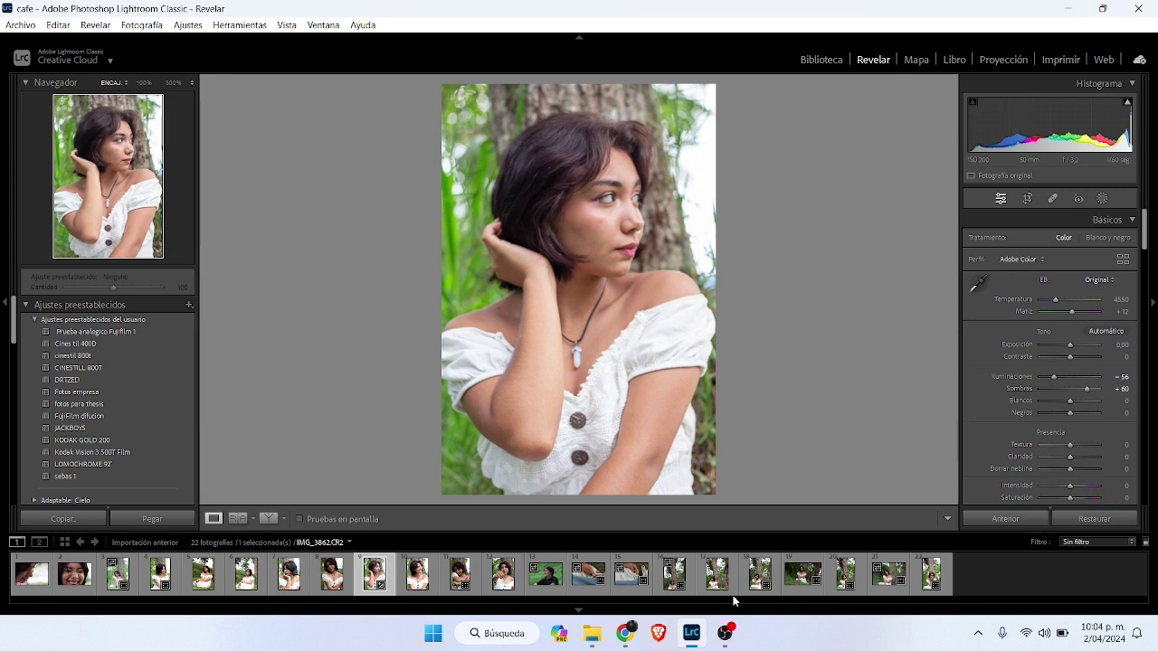
pyautogui.moveTo(1070, 412); pyautogui.dragTo(1057, 417)
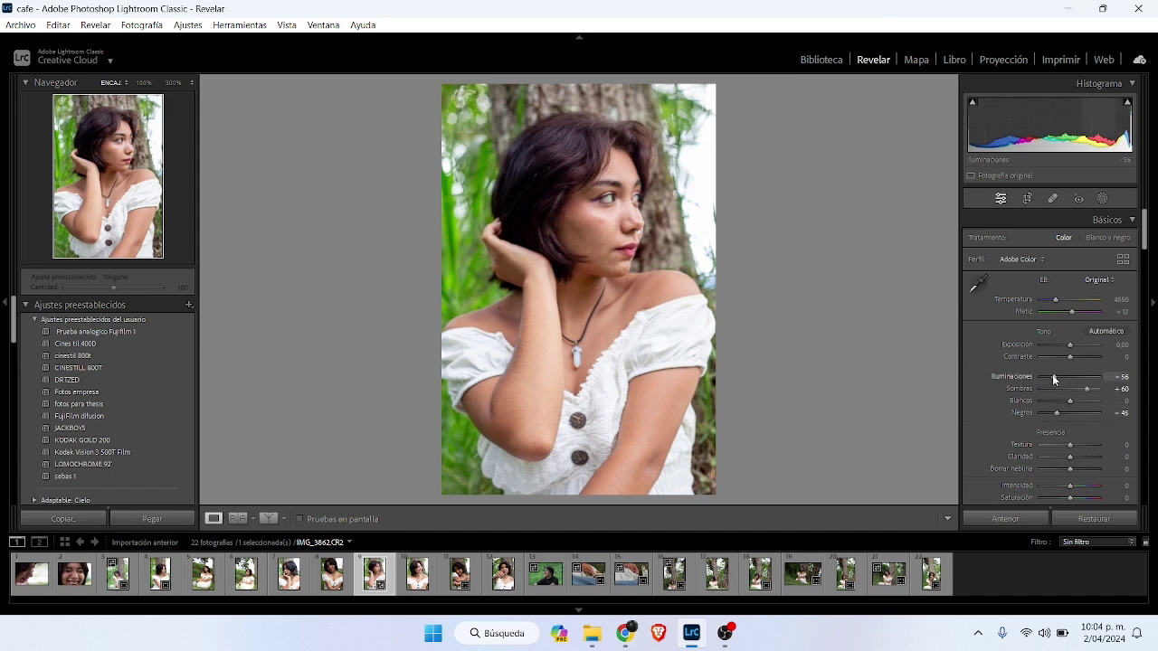
pyautogui.moveTo(1053, 377); pyautogui.dragTo(1045, 377)
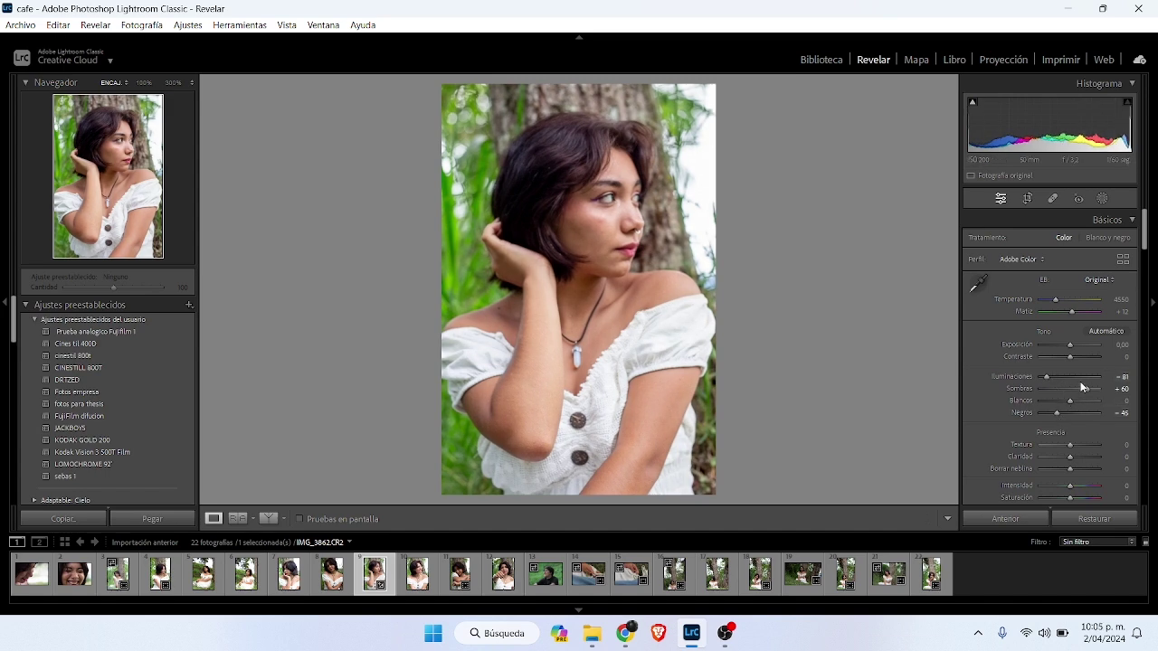
pyautogui.moveTo(1085, 391); pyautogui.dragTo(1078, 391)
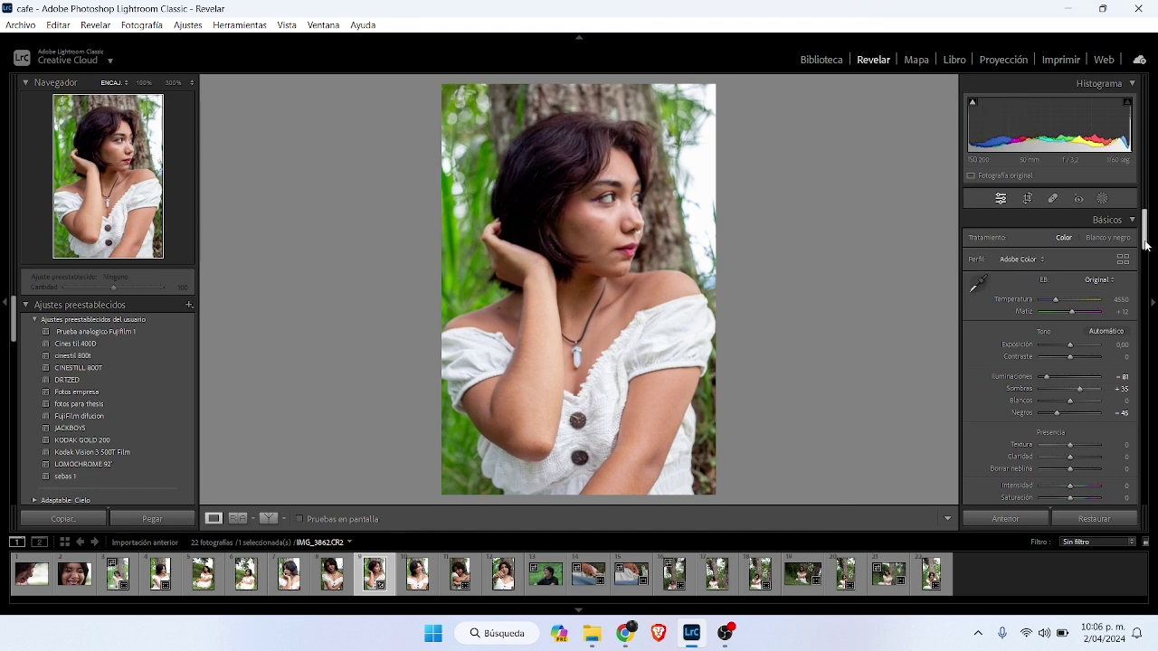
pyautogui.moveTo(1145, 244); pyautogui.dragTo(1145, 277)
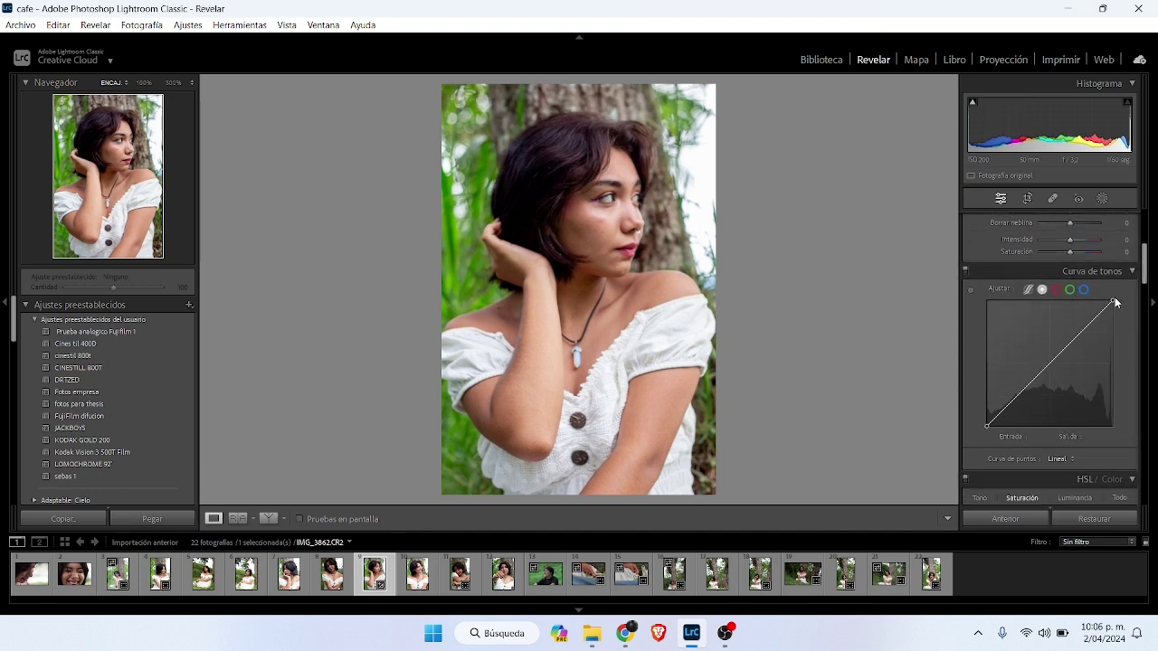
# - Shape a faded tone curve: lowered white point, shadow point 38/41, black point raised to 20
pyautogui.moveTo(1115, 303); pyautogui.dragTo(1117, 318)
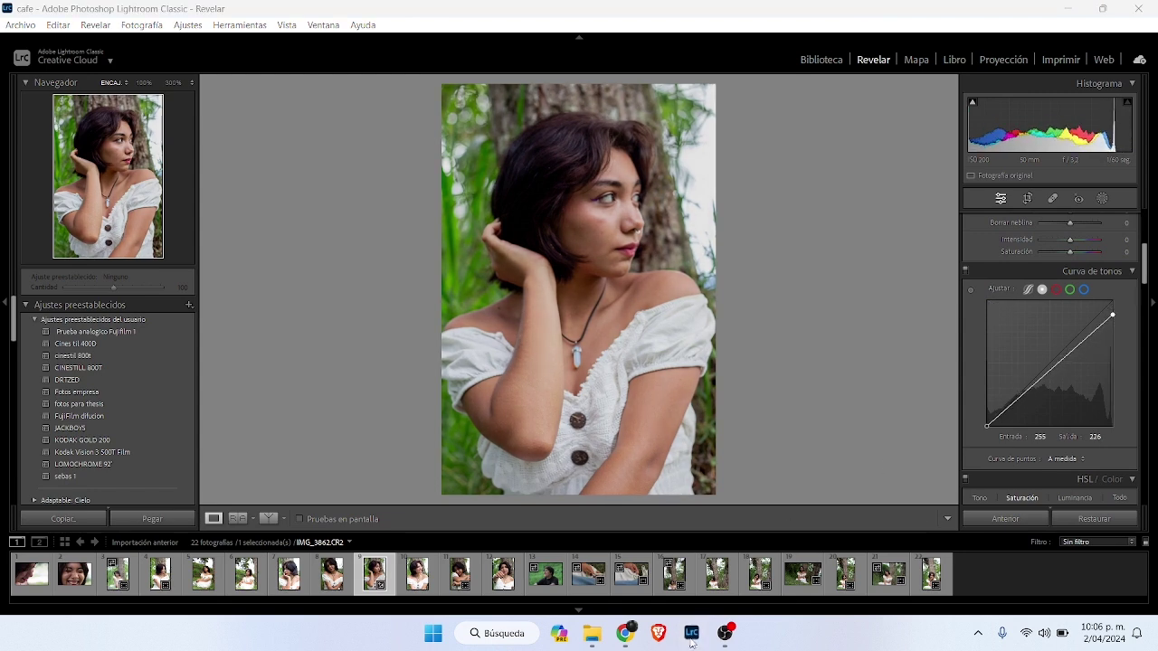
pyautogui.click(1004, 410)
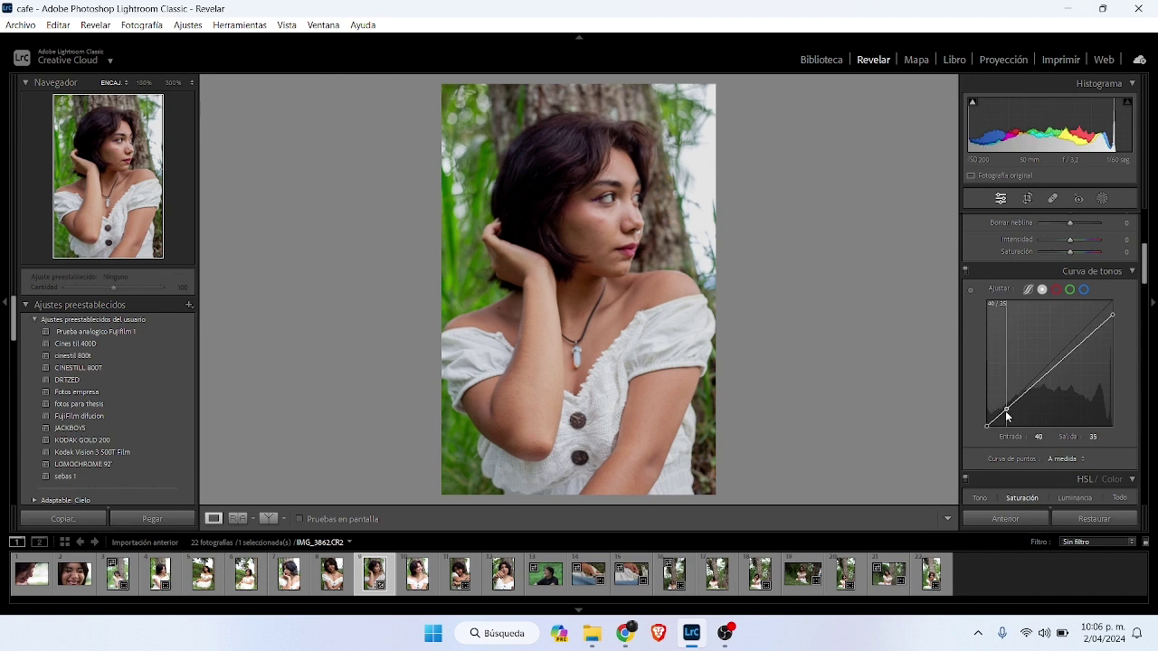
pyautogui.moveTo(1005, 412)
pyautogui.mouseDown()
pyautogui.moveTo(981, 419)
pyautogui.moveTo(992, 414)
pyautogui.mouseUp()
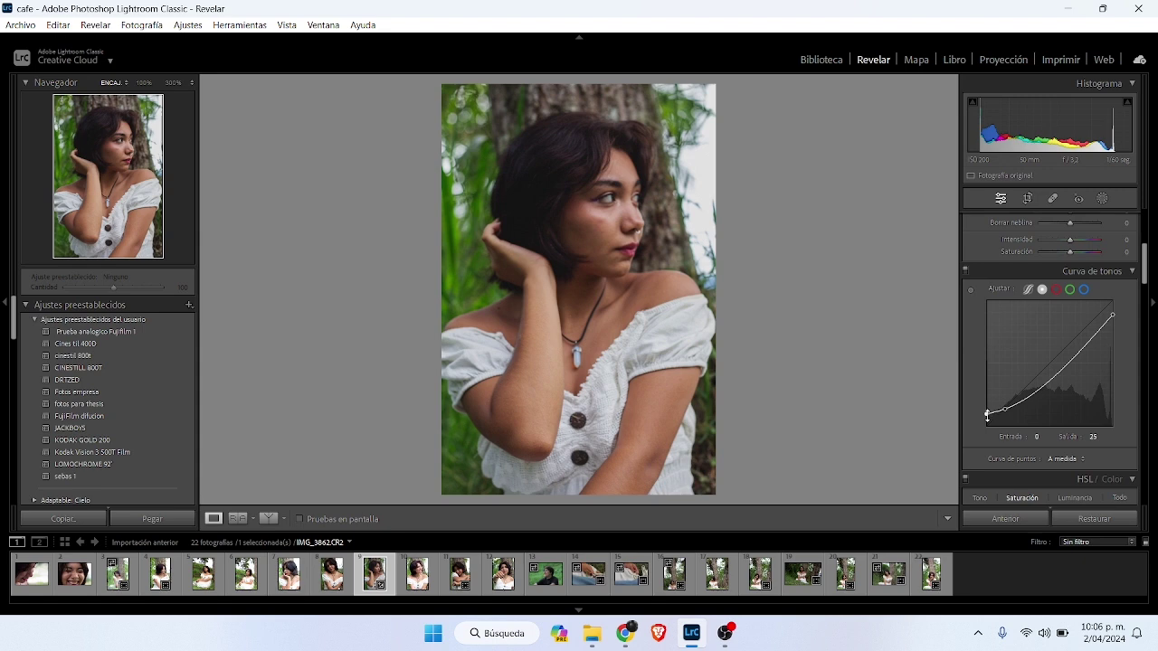
pyautogui.moveTo(987, 414); pyautogui.dragTo(987, 418)
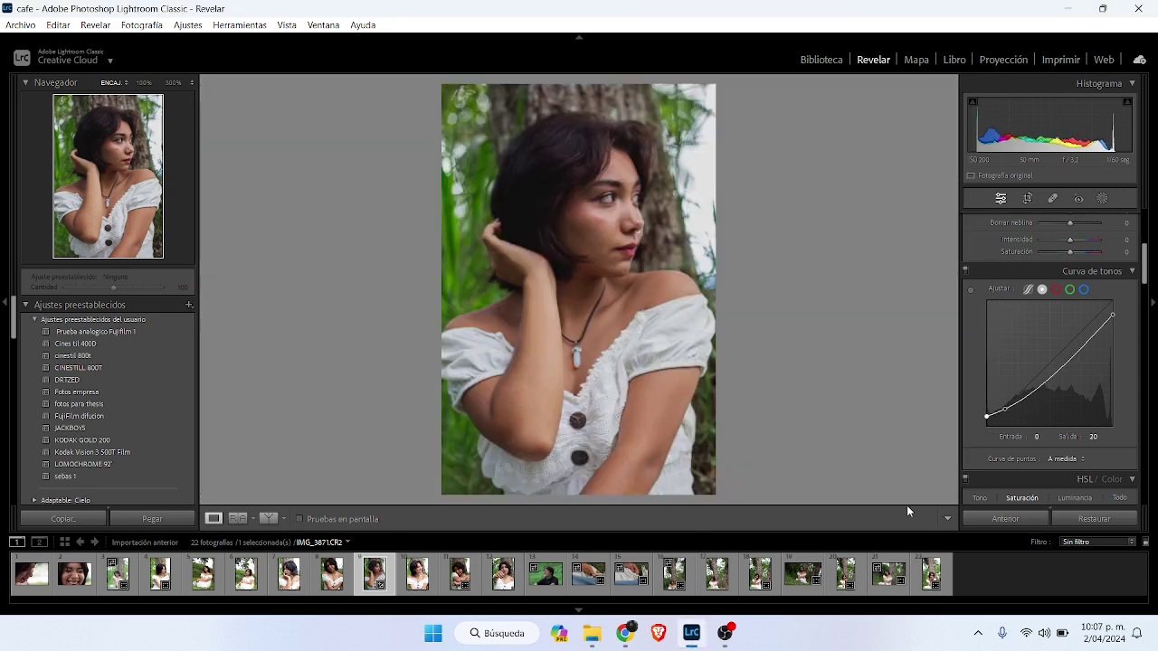
pyautogui.moveTo(1004, 409)
pyautogui.moveTo(1005, 408); pyautogui.dragTo(1004, 409)
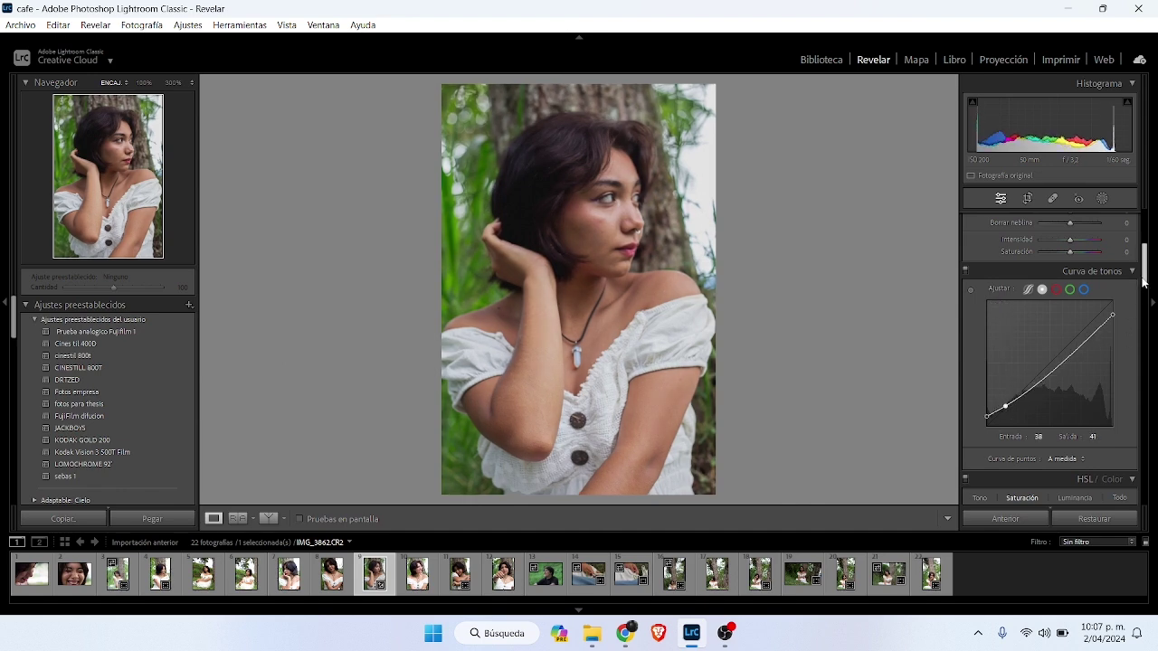
pyautogui.moveTo(1144, 282); pyautogui.dragTo(1144, 248)
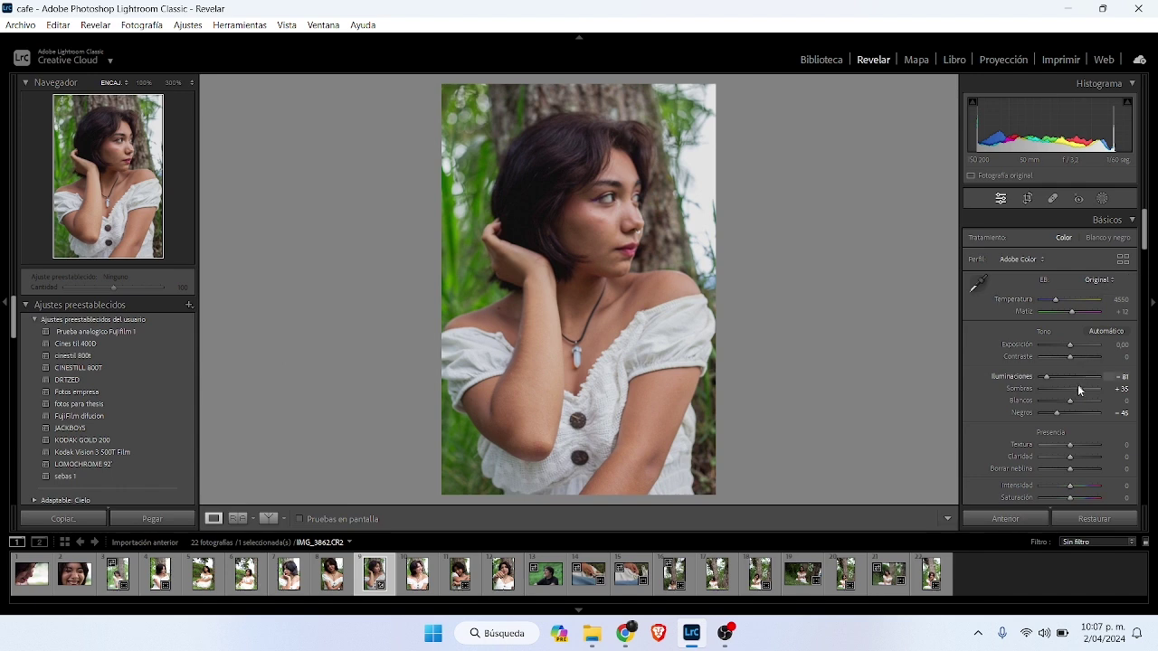
# - Set Basic panel Shadows to +60 and Whites to -12
pyautogui.moveTo(1077, 389); pyautogui.dragTo(1087, 390)
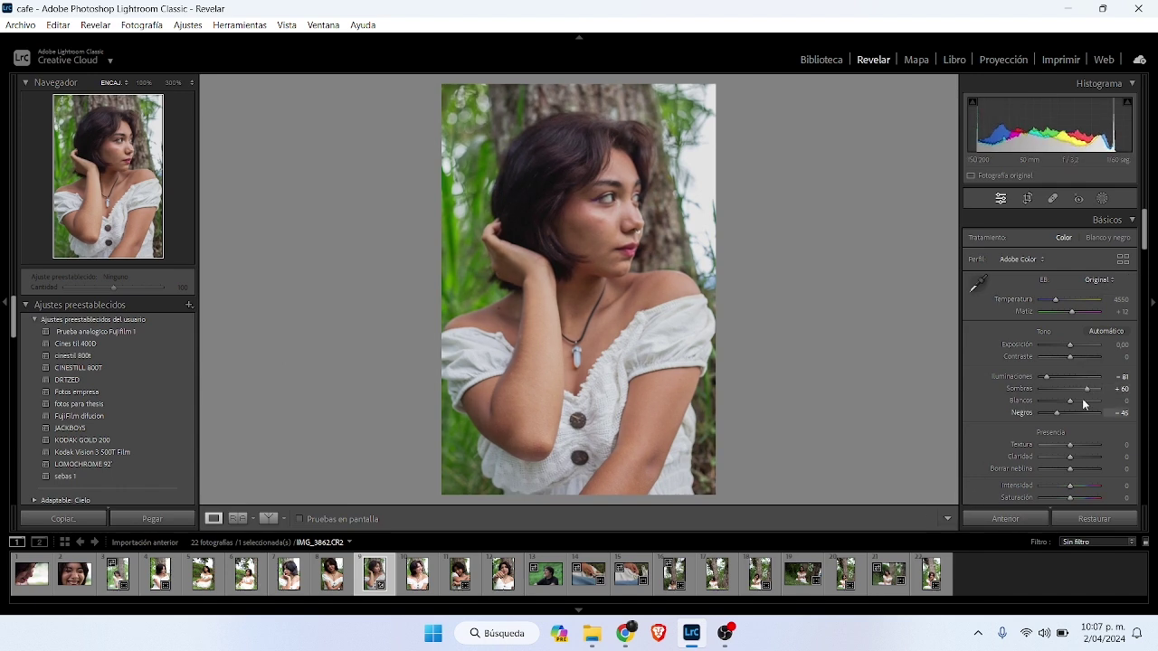
pyautogui.moveTo(1071, 404); pyautogui.dragTo(1067, 405)
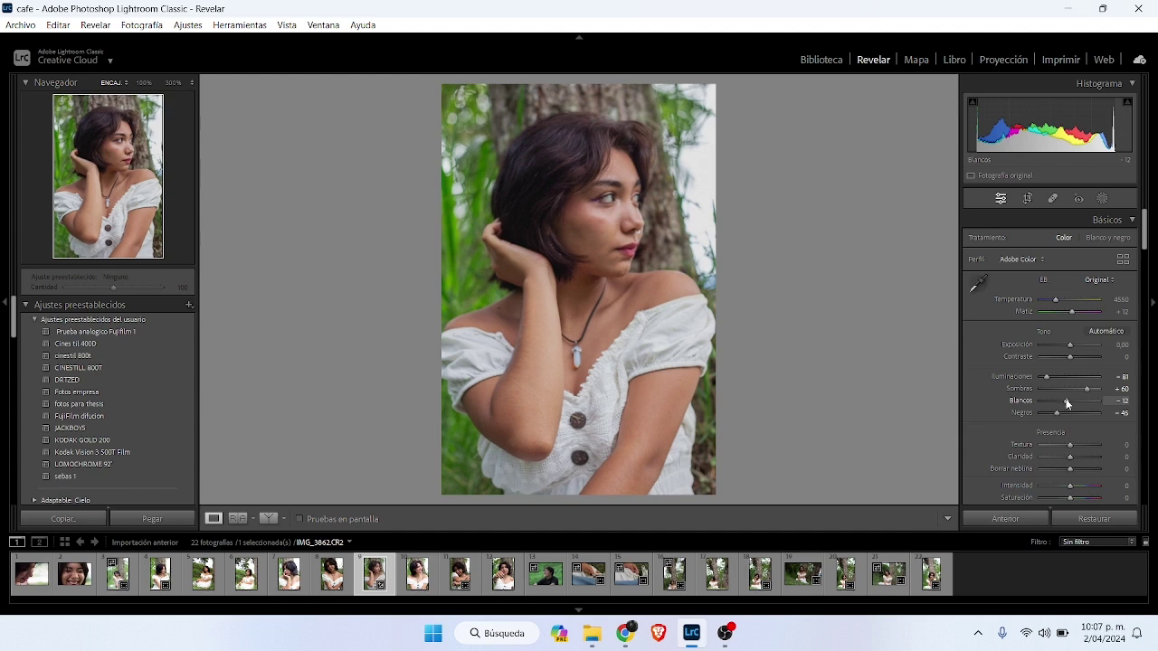
pyautogui.moveTo(1145, 239); pyautogui.dragTo(1144, 307)
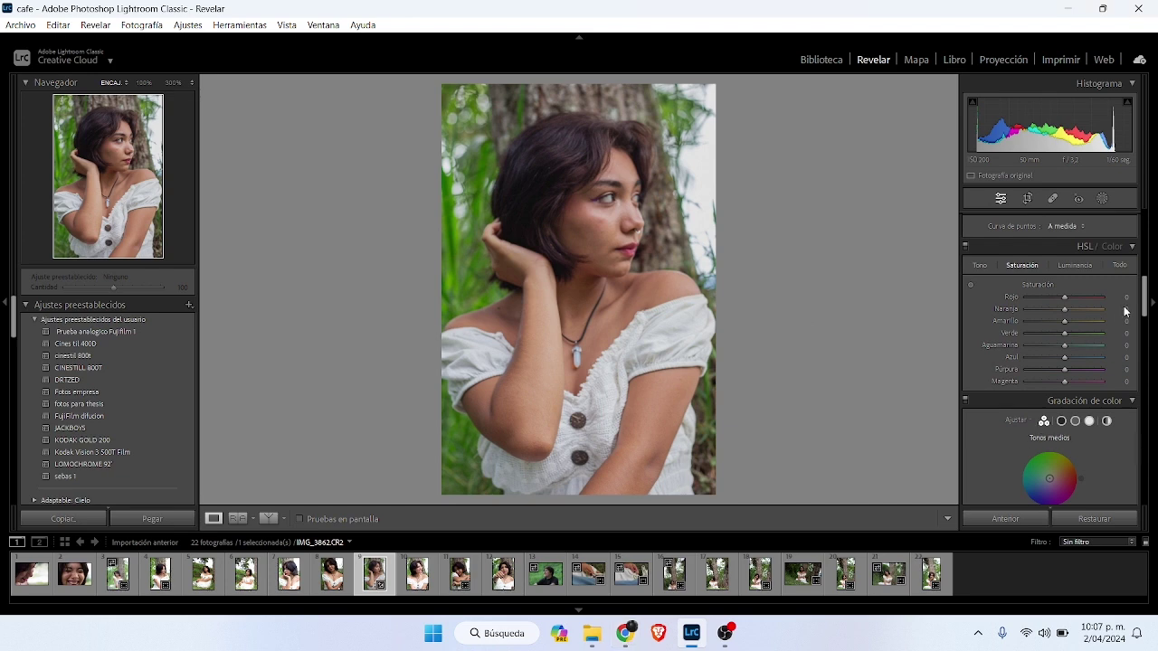
# - Shift HSL hues: Green to -74 and Yellow to -47
pyautogui.moveTo(1146, 299); pyautogui.dragTo(1145, 315)
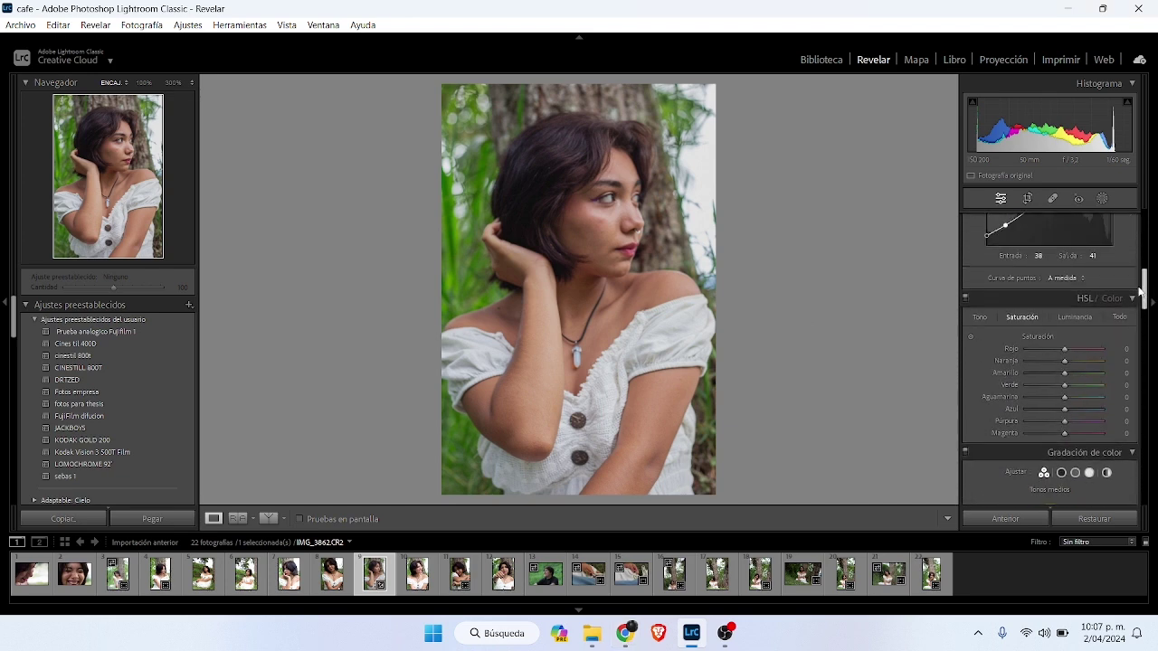
pyautogui.moveTo(1145, 315); pyautogui.dragTo(1145, 290)
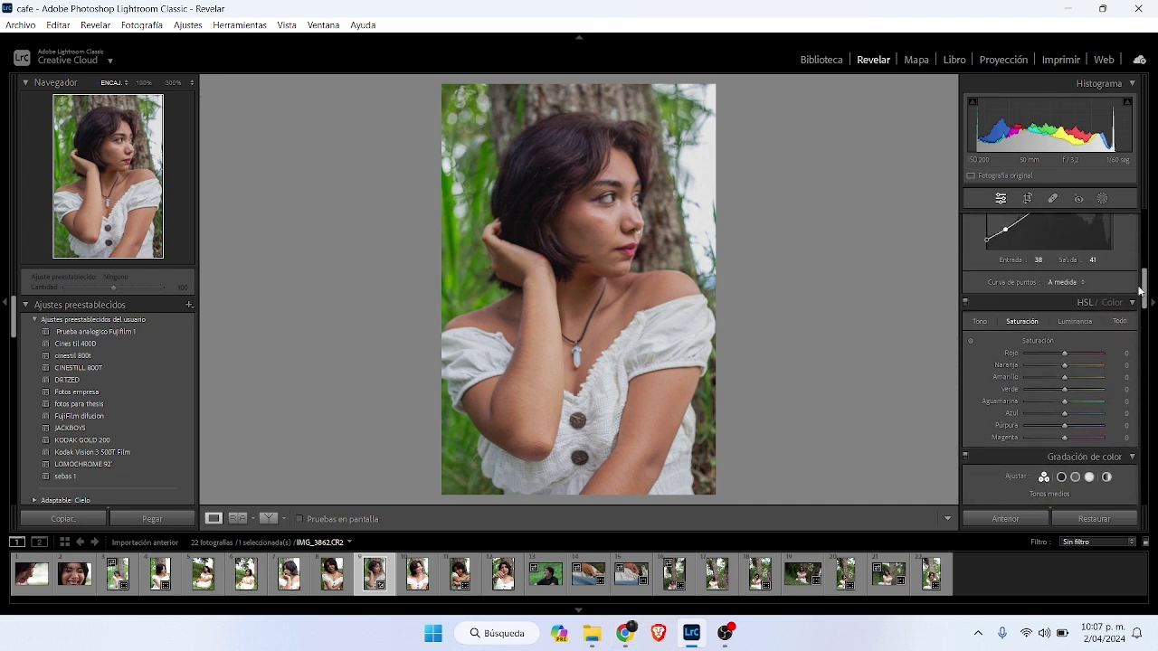
pyautogui.click(979, 321)
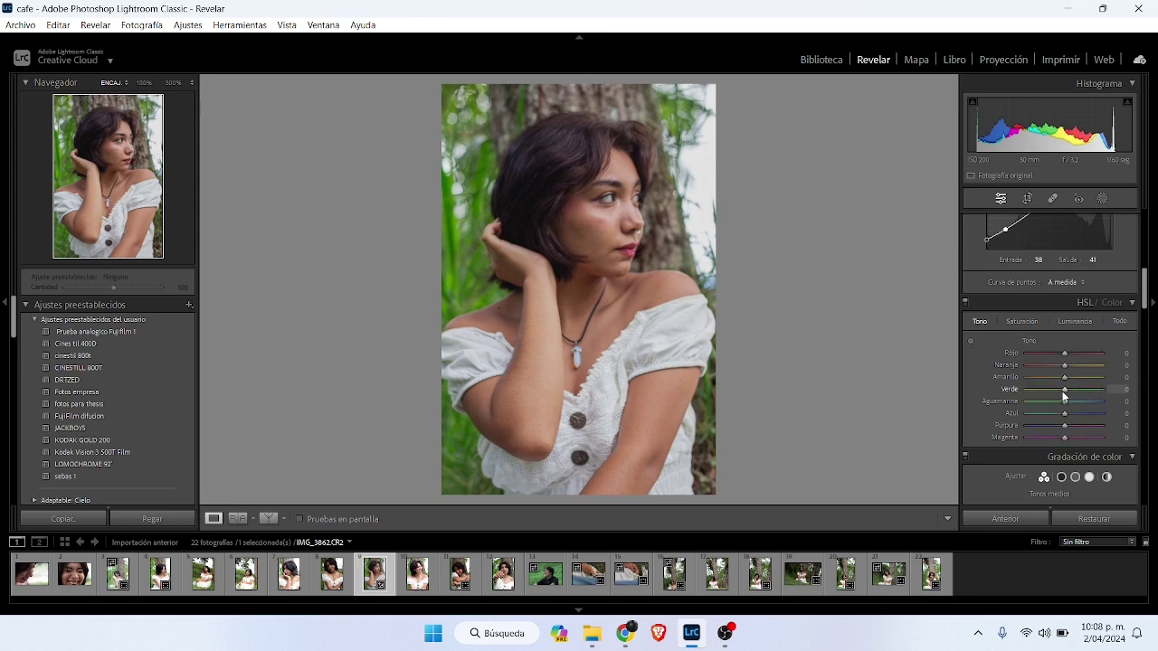
pyautogui.moveTo(1065, 392); pyautogui.dragTo(1036, 390)
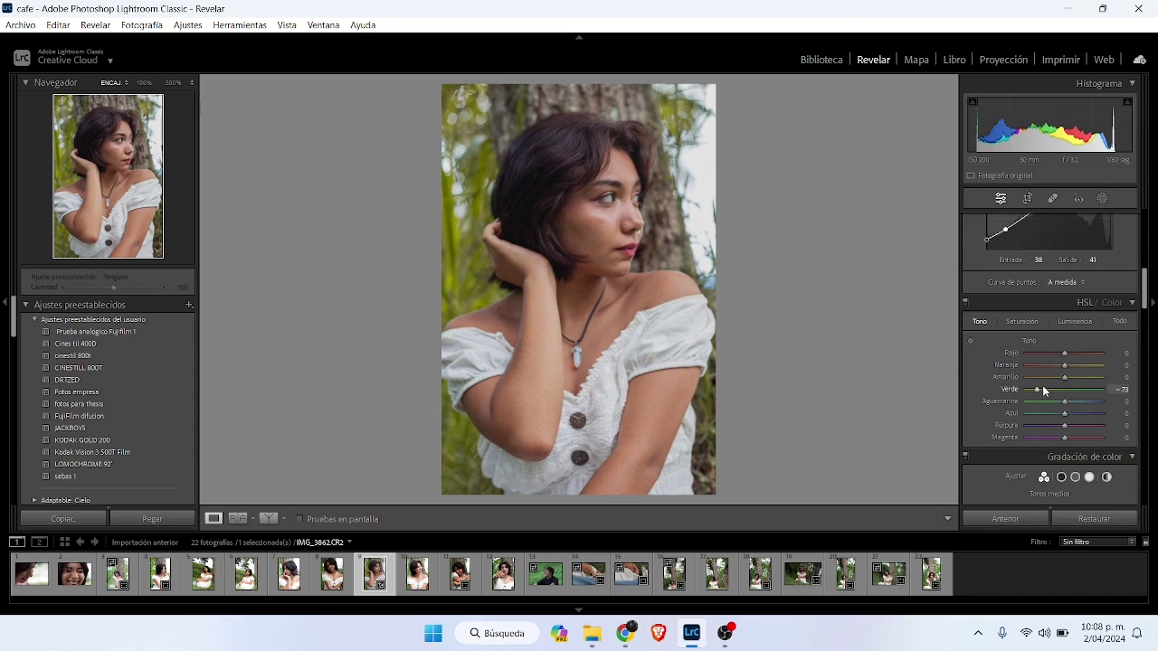
pyautogui.moveTo(1037, 390); pyautogui.dragTo(1036, 393)
pyautogui.moveTo(1066, 378); pyautogui.dragTo(1048, 380)
# - Set HSL saturation: Purple and Magenta -100, Blue -62, Aqua -65, Green and Yellow -41
pyautogui.click(1011, 322)
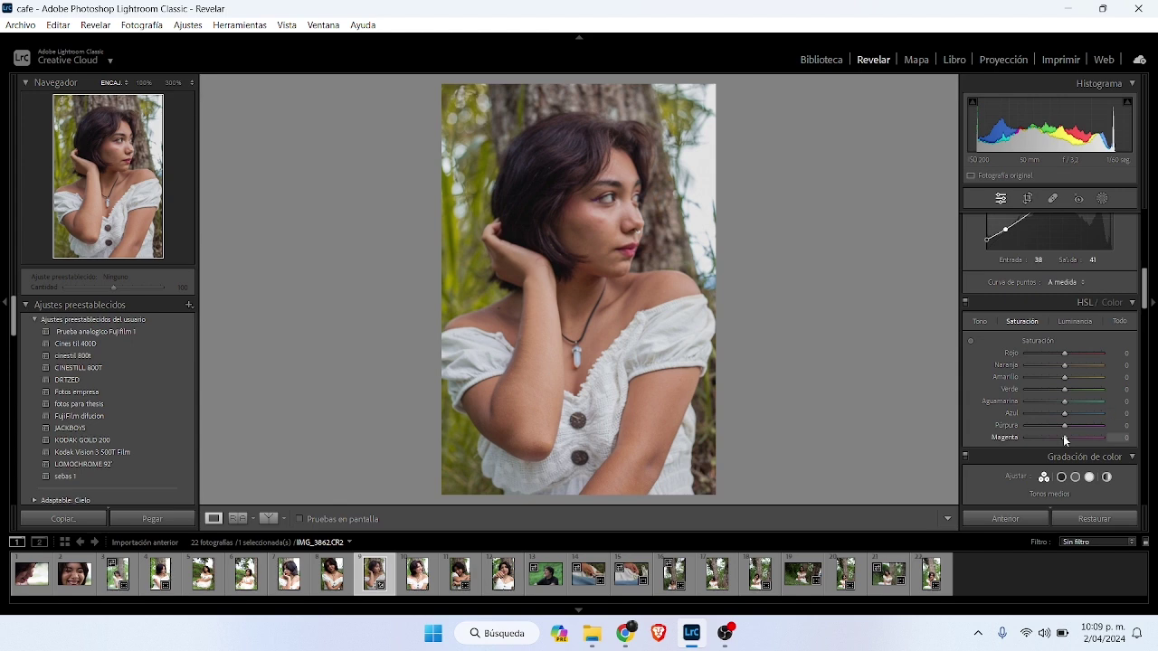
pyautogui.moveTo(1064, 437)
pyautogui.mouseDown()
pyautogui.moveTo(1011, 436)
pyautogui.moveTo(1047, 417)
pyautogui.mouseUp()
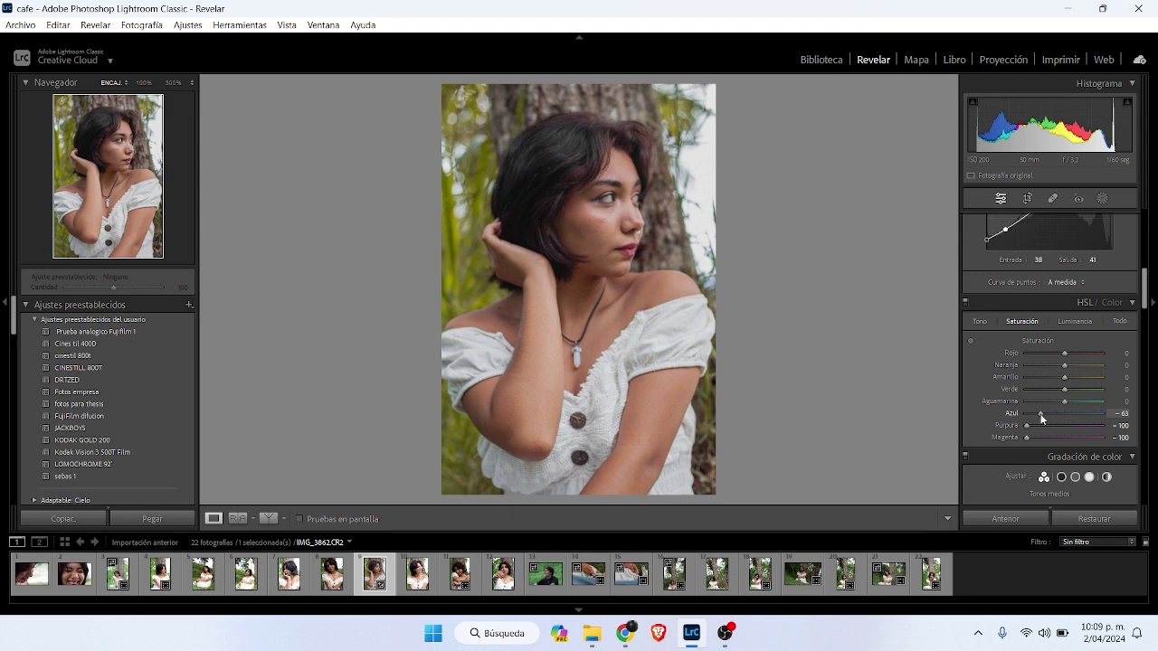
pyautogui.moveTo(1040, 418); pyautogui.dragTo(1038, 406)
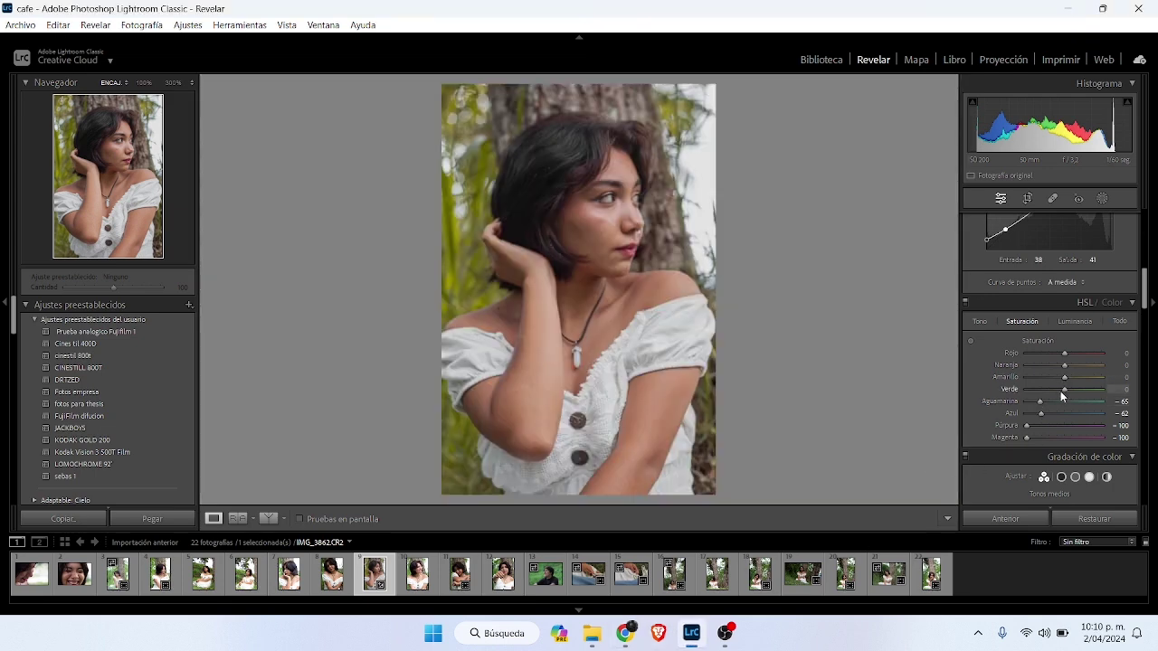
pyautogui.moveTo(1060, 390); pyautogui.dragTo(1046, 392)
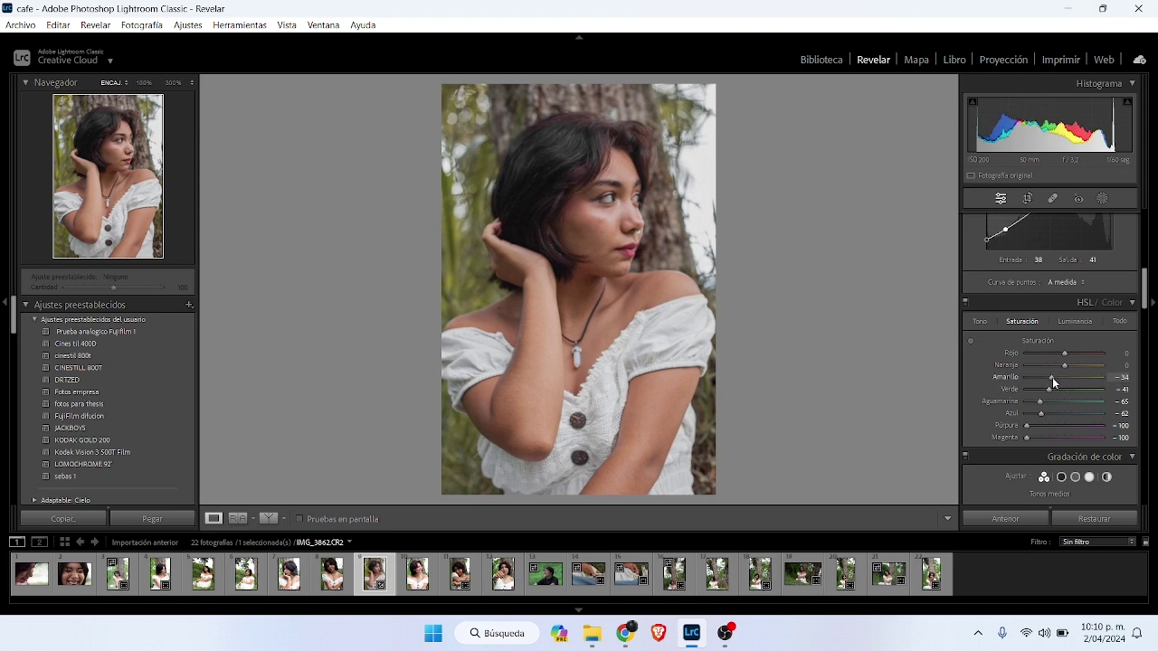
pyautogui.moveTo(1050, 378); pyautogui.dragTo(1049, 380)
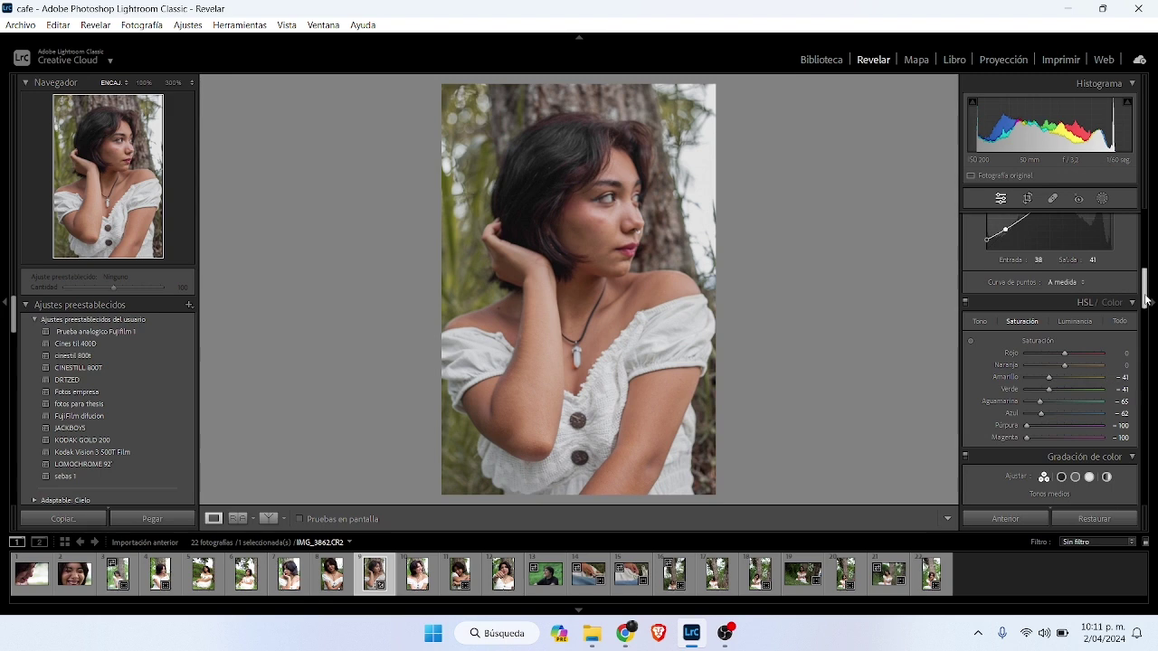
pyautogui.moveTo(1144, 302); pyautogui.dragTo(1144, 256)
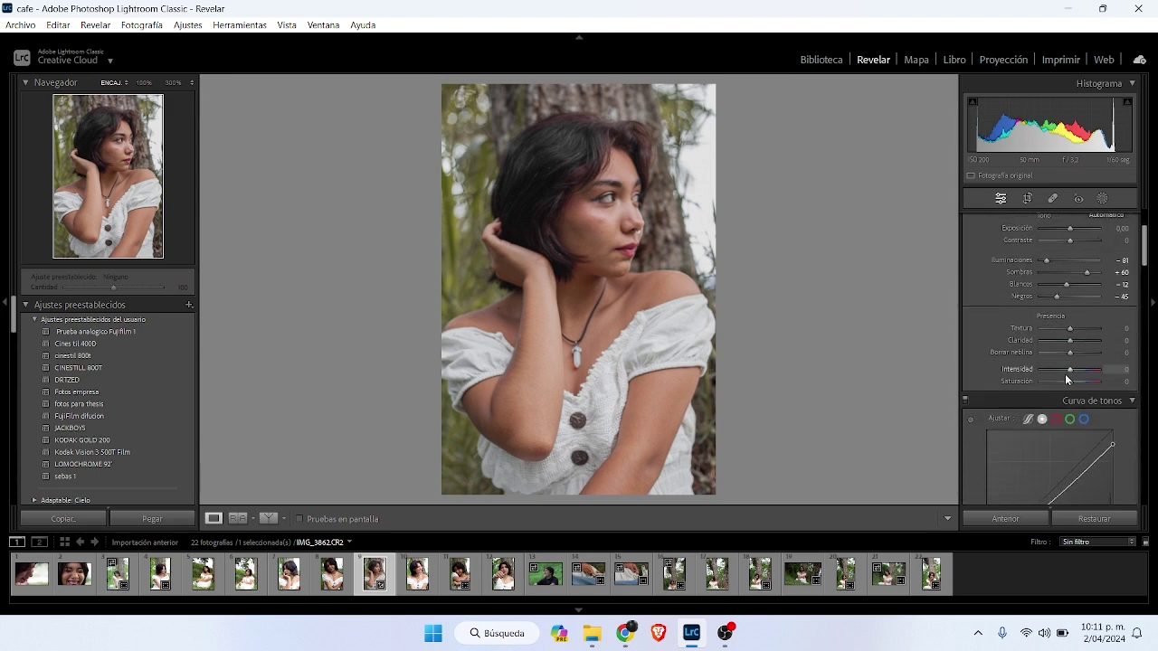
# - Set global Saturation to -24, undoing a Blacks tweak to keep Blacks at -45
pyautogui.click(1058, 382)
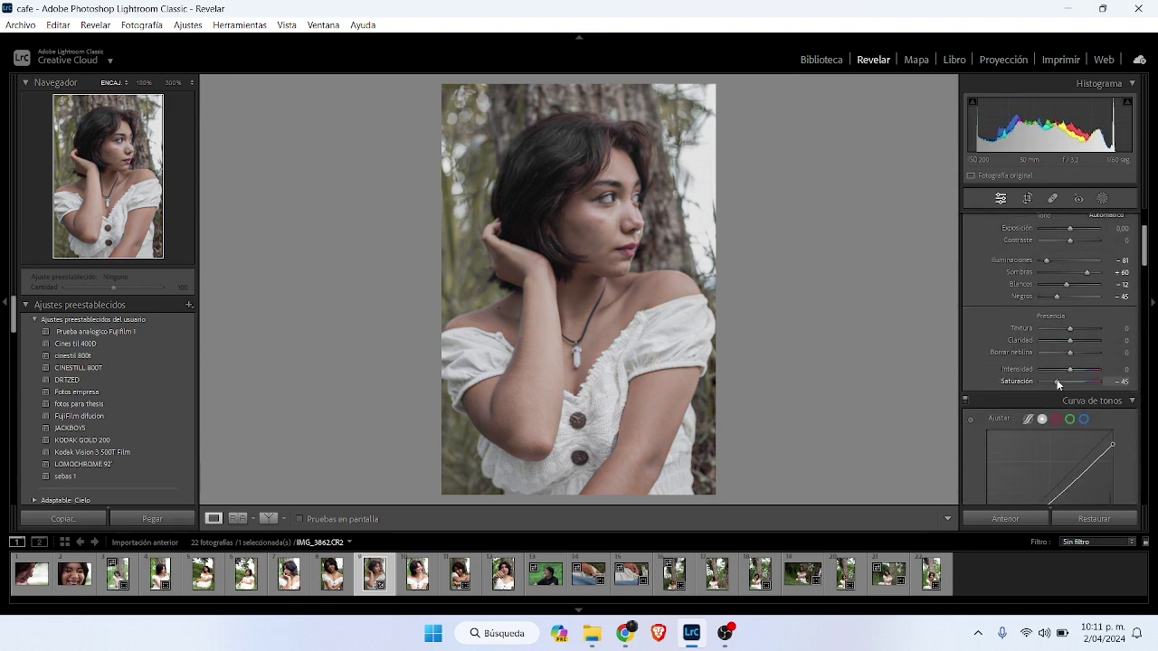
pyautogui.moveTo(1057, 384); pyautogui.dragTo(1064, 384)
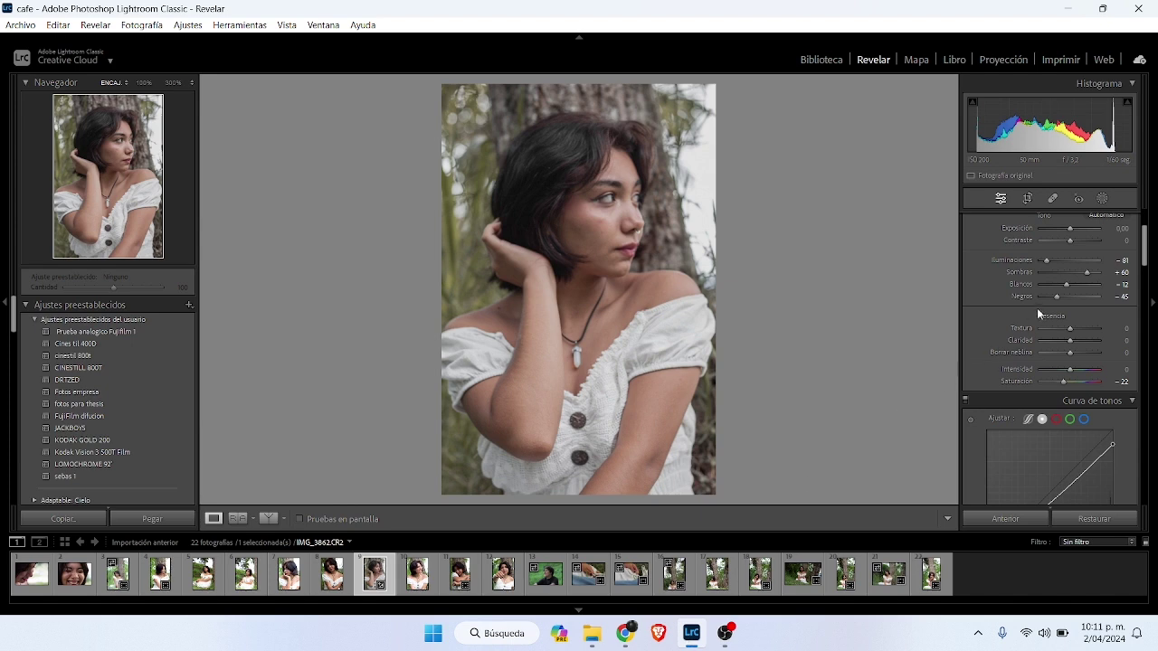
pyautogui.moveTo(1056, 299); pyautogui.dragTo(1062, 300)
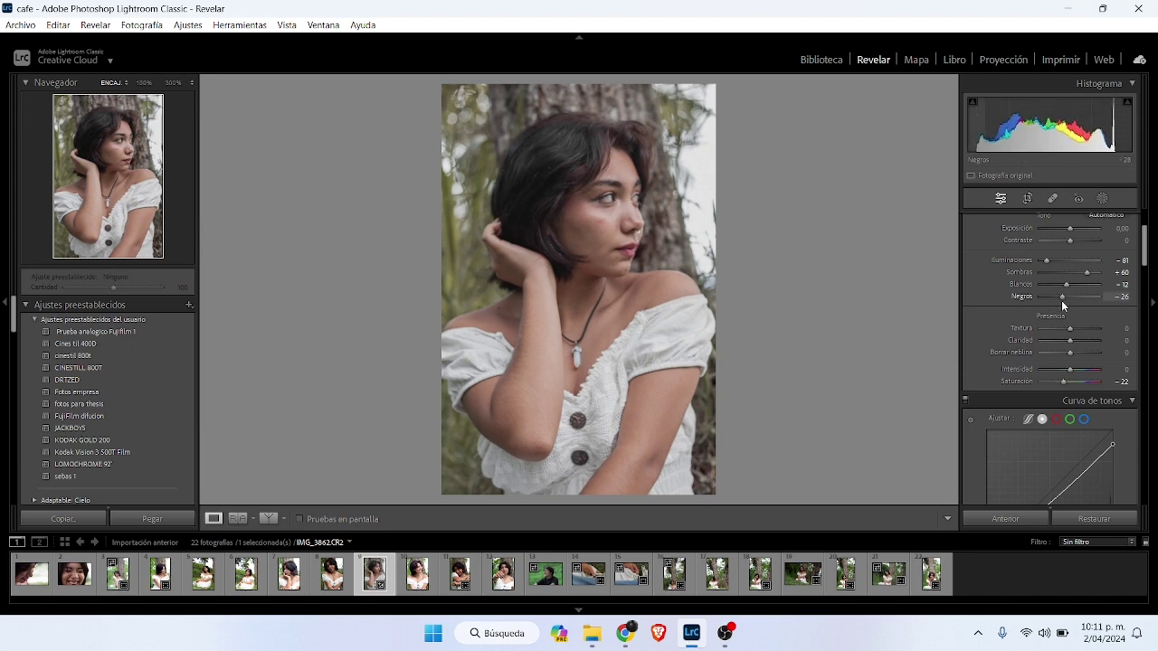
pyautogui.moveTo(1061, 300); pyautogui.dragTo(1063, 300)
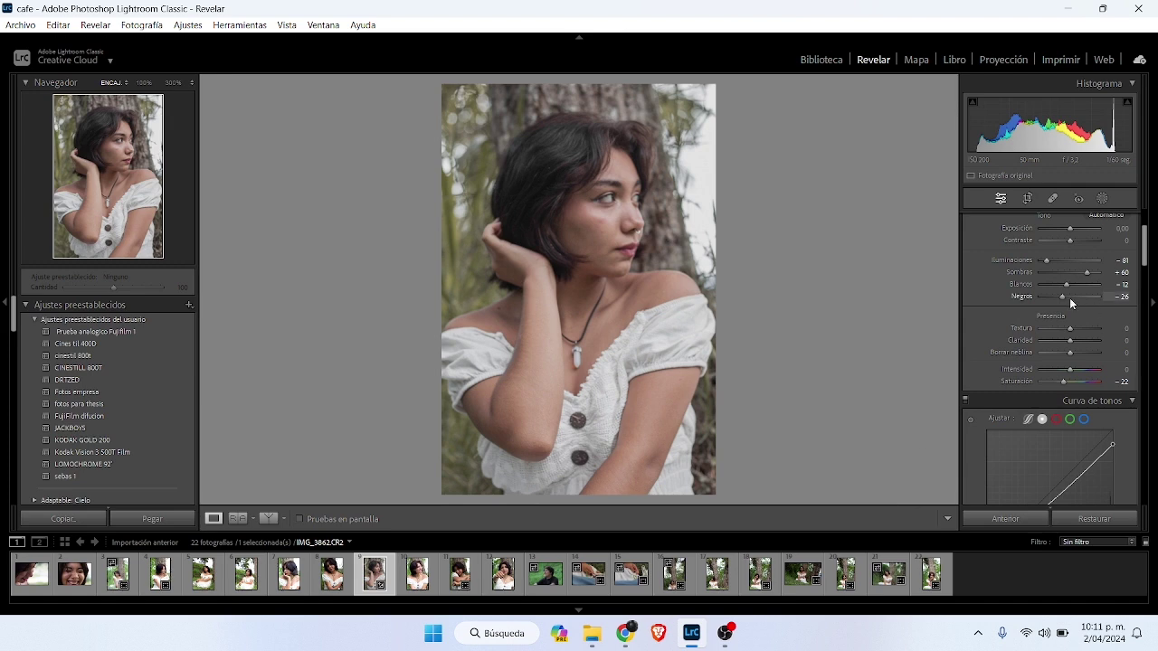
pyautogui.hotkey('ctrl', 'z')
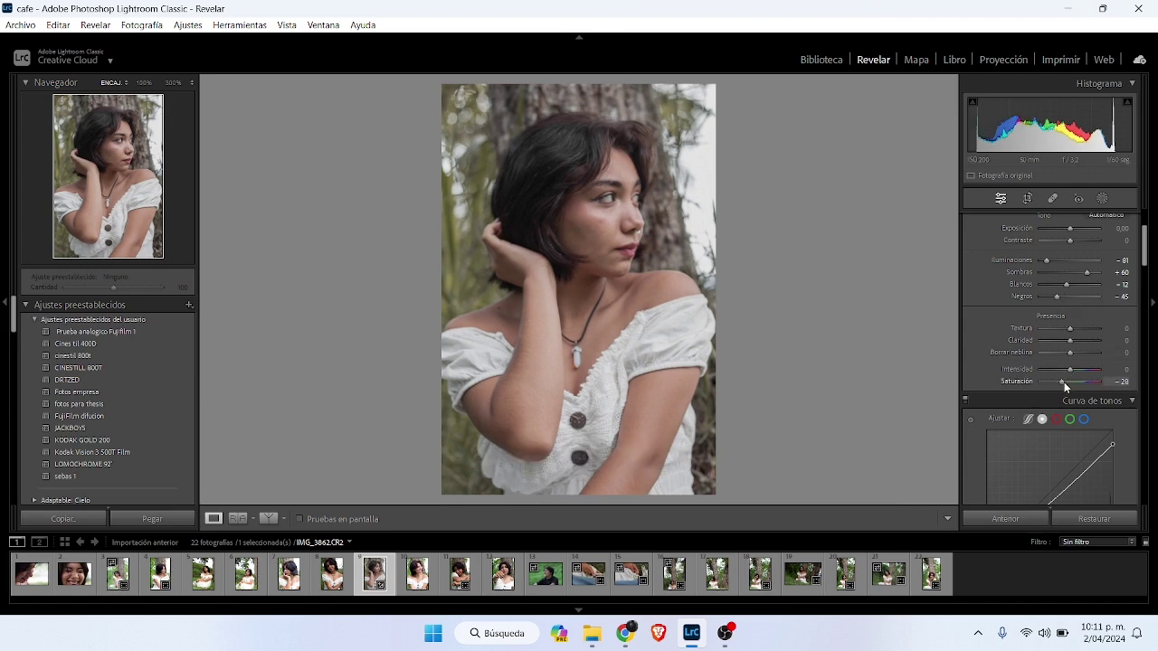
pyautogui.moveTo(1064, 381); pyautogui.dragTo(1065, 382)
# - Apply a Global colour grade with warm orange hue 35 and saturation 37
pyautogui.moveTo(1144, 235); pyautogui.dragTo(1141, 301)
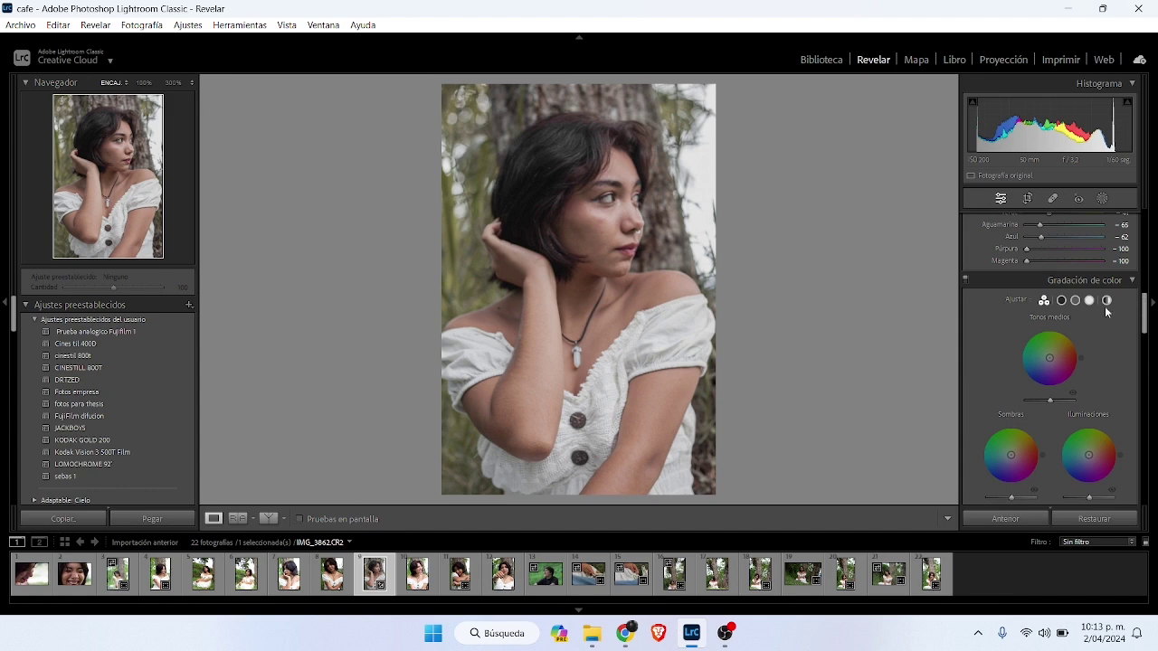
pyautogui.click(1106, 301)
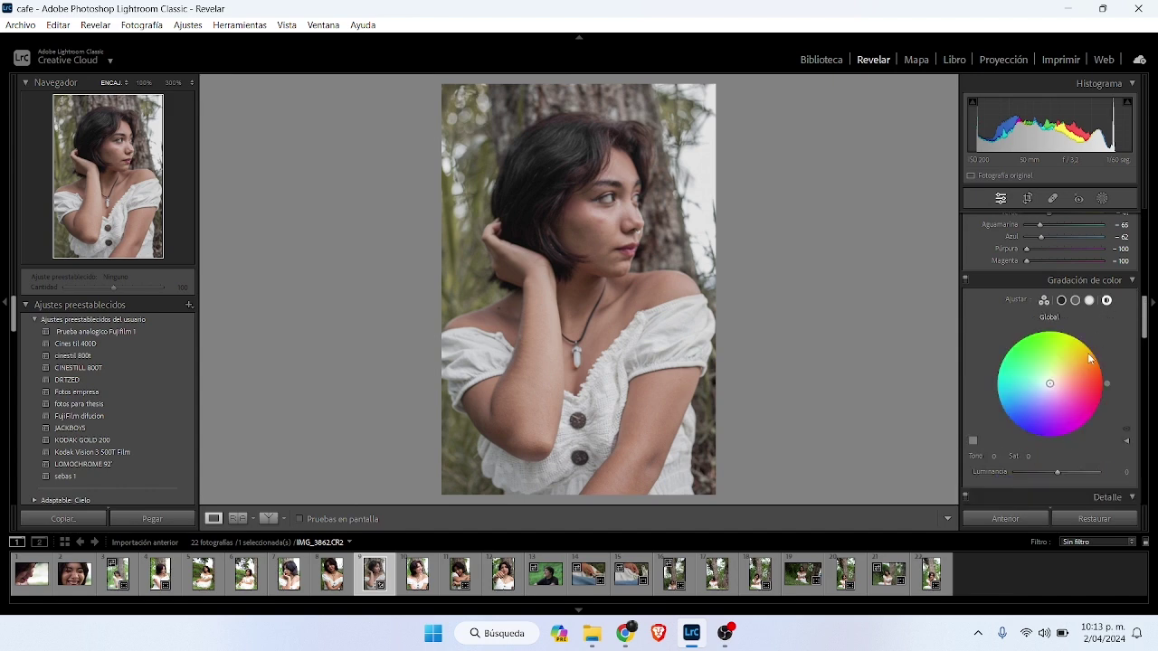
pyautogui.click(1089, 358)
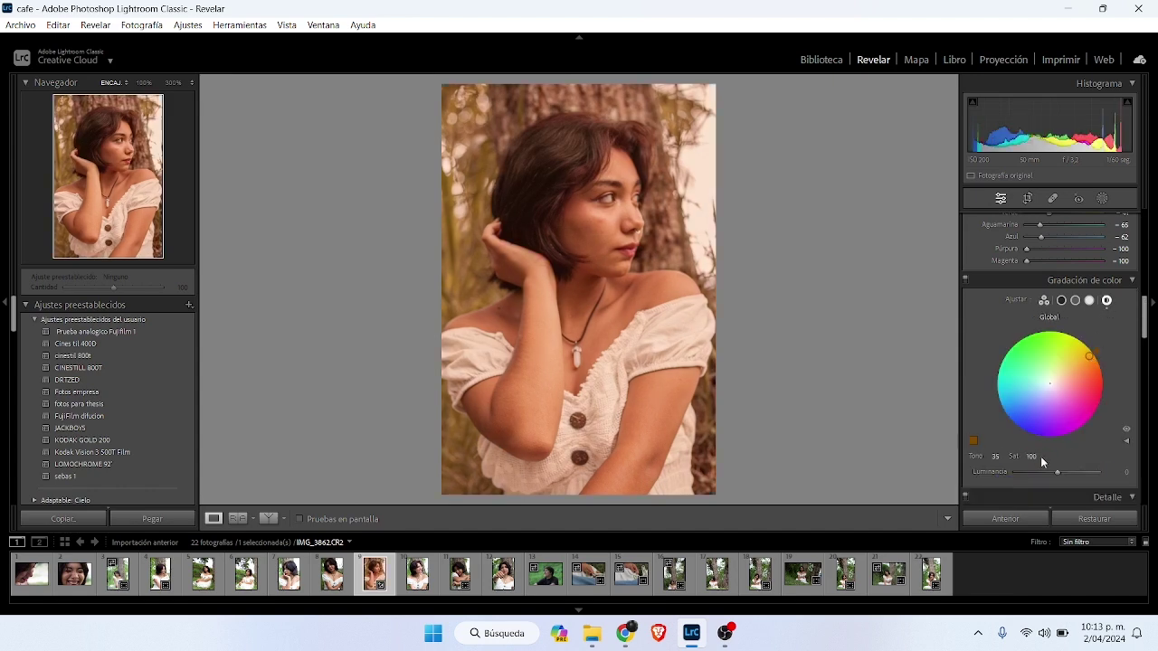
pyautogui.moveTo(1031, 457); pyautogui.dragTo(990, 457)
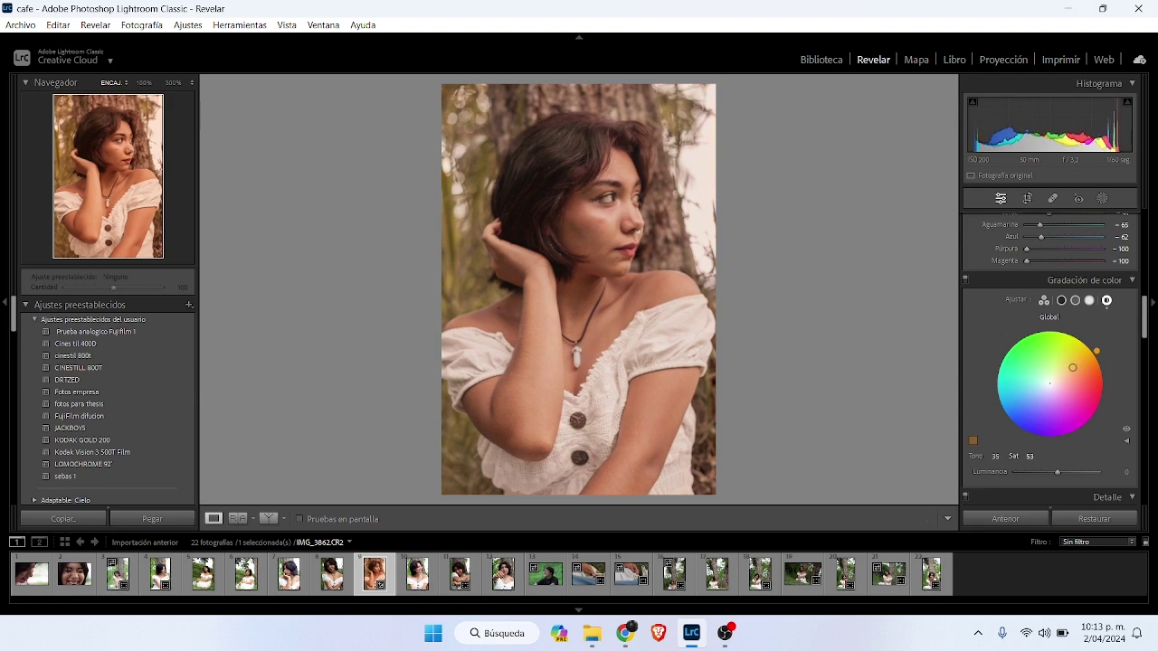
pyautogui.moveTo(1029, 456); pyautogui.dragTo(1013, 456)
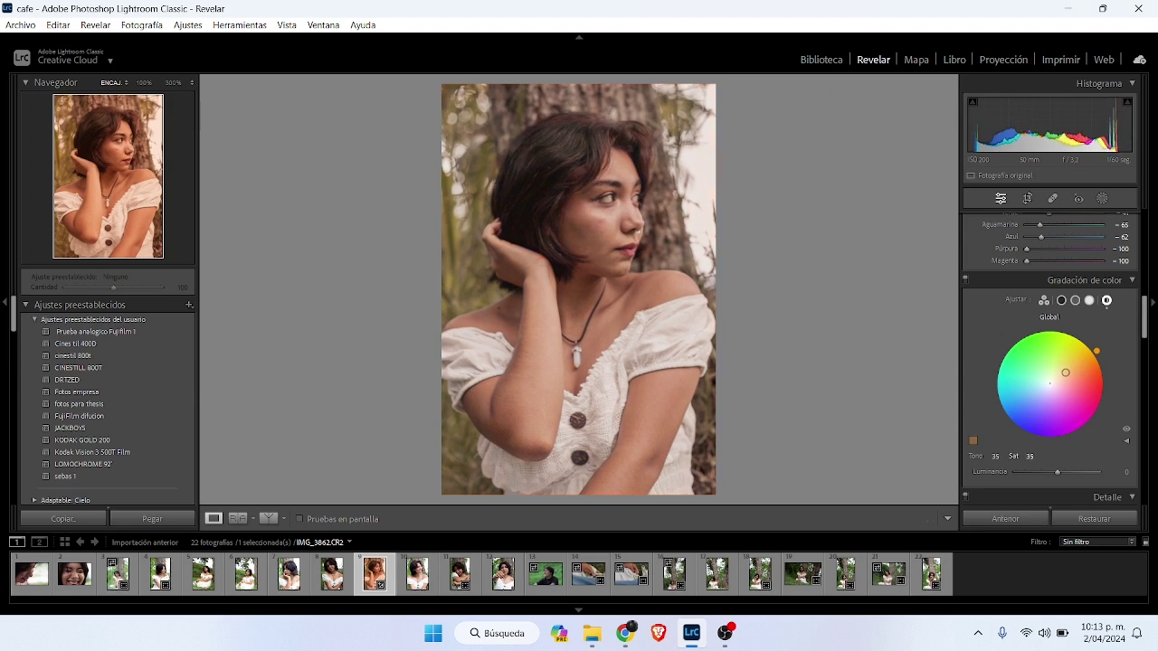
pyautogui.moveTo(1029, 456); pyautogui.dragTo(1032, 456)
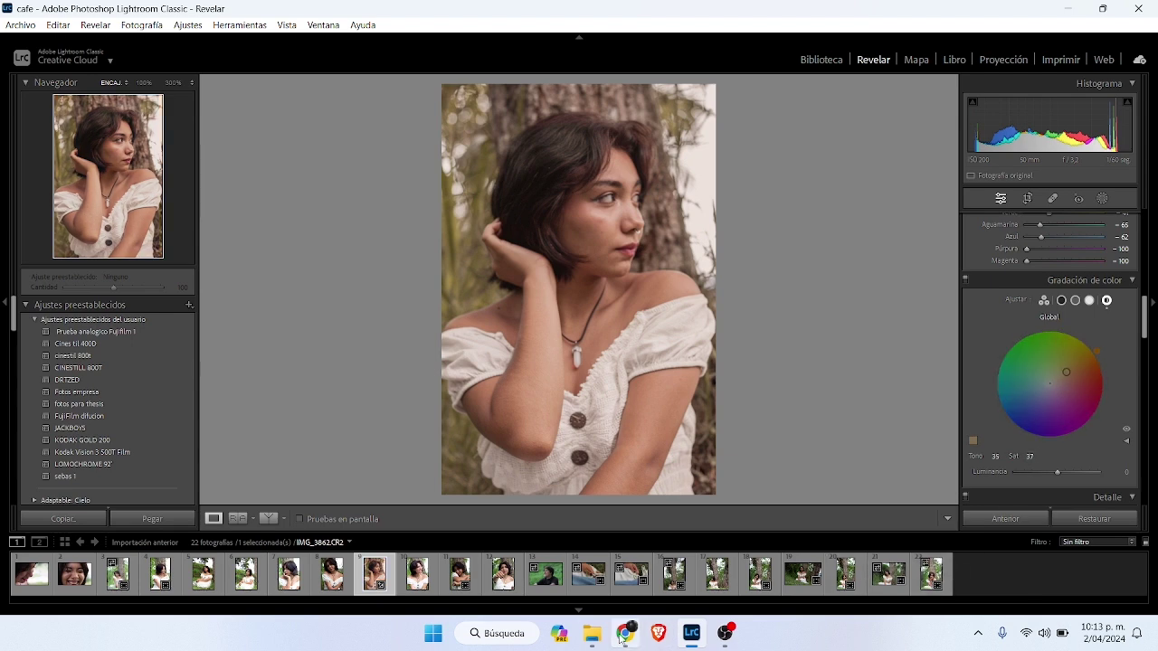
pyautogui.moveTo(1145, 333); pyautogui.dragTo(1145, 388)
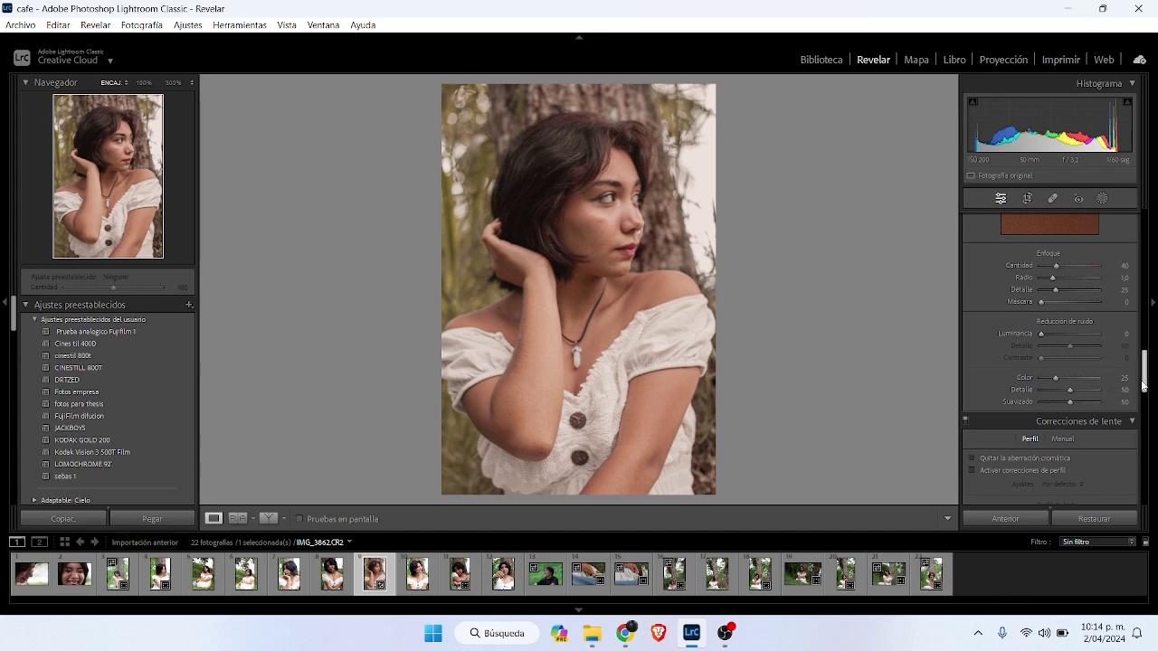
# - Add Effects grain with Amount 19 and Size 59
pyautogui.moveTo(1143, 386); pyautogui.dragTo(1141, 470)
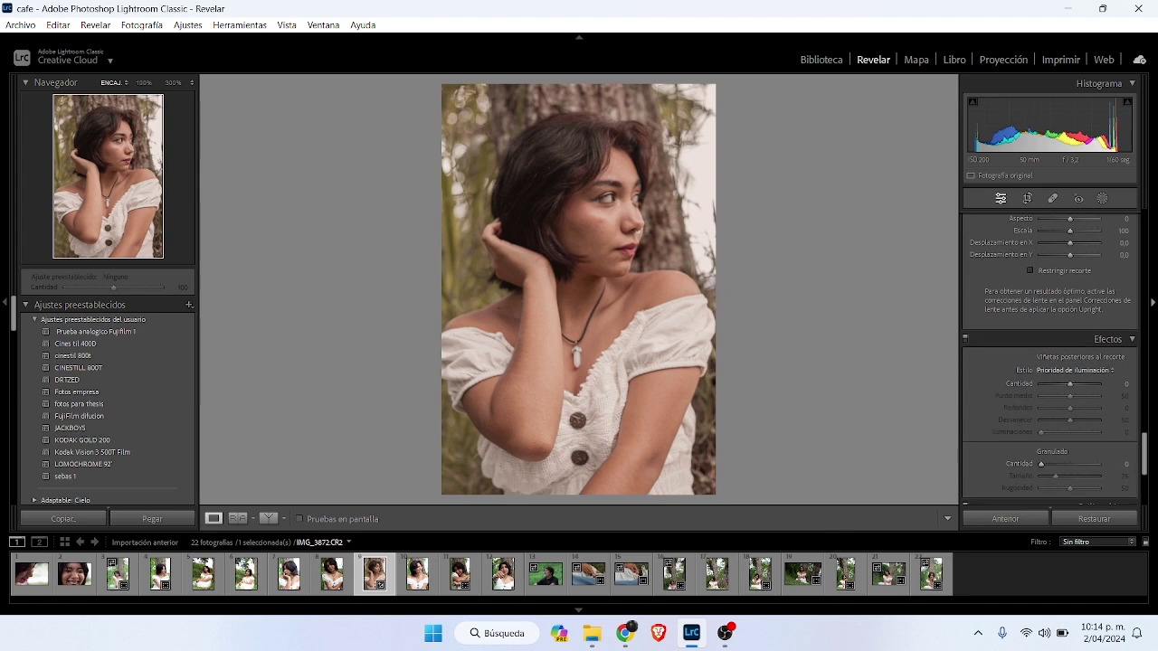
pyautogui.moveTo(1044, 462); pyautogui.dragTo(1051, 465)
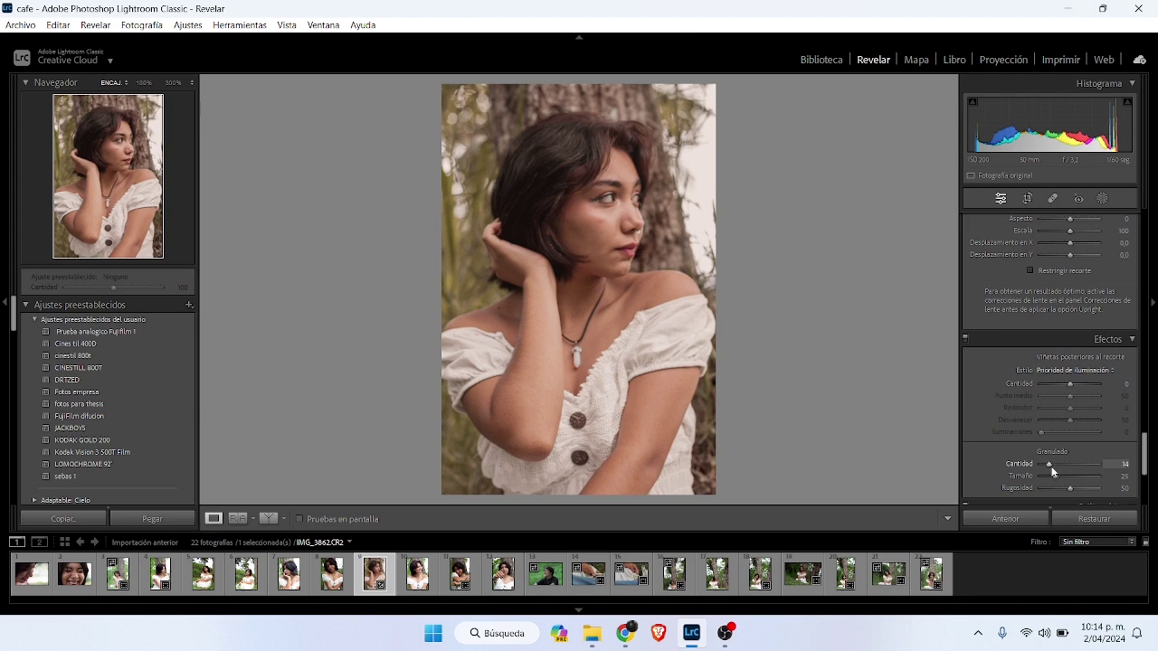
pyautogui.moveTo(1053, 466); pyautogui.dragTo(1056, 466)
pyautogui.moveTo(1061, 474); pyautogui.dragTo(1063, 474)
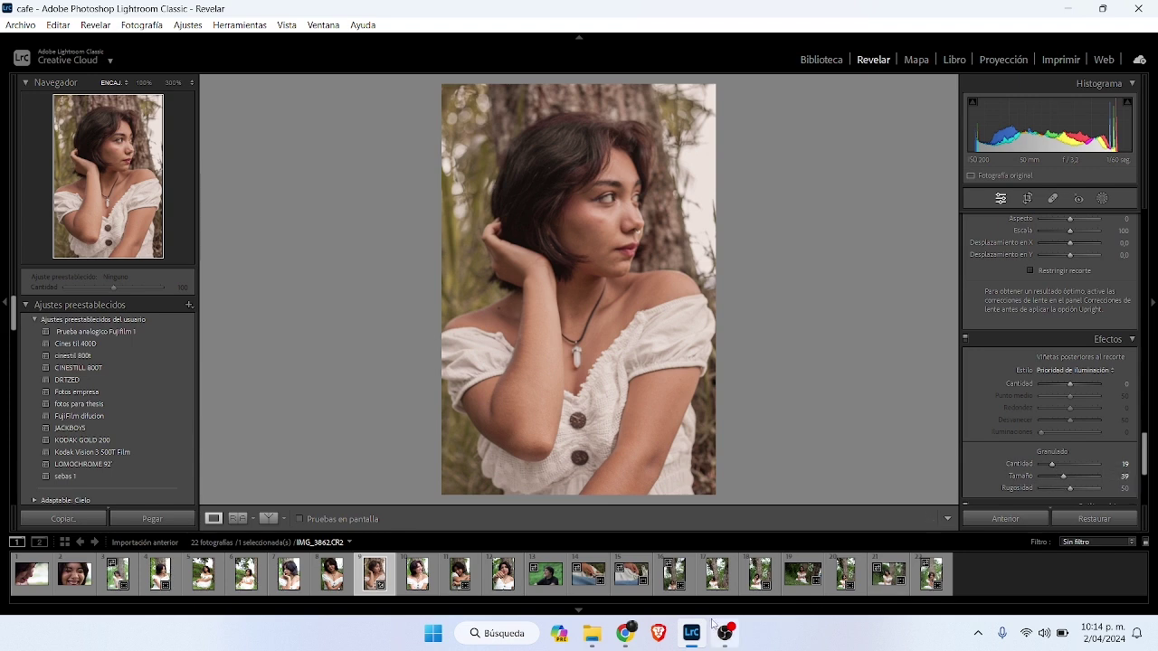
pyautogui.moveTo(1063, 475); pyautogui.dragTo(1071, 477)
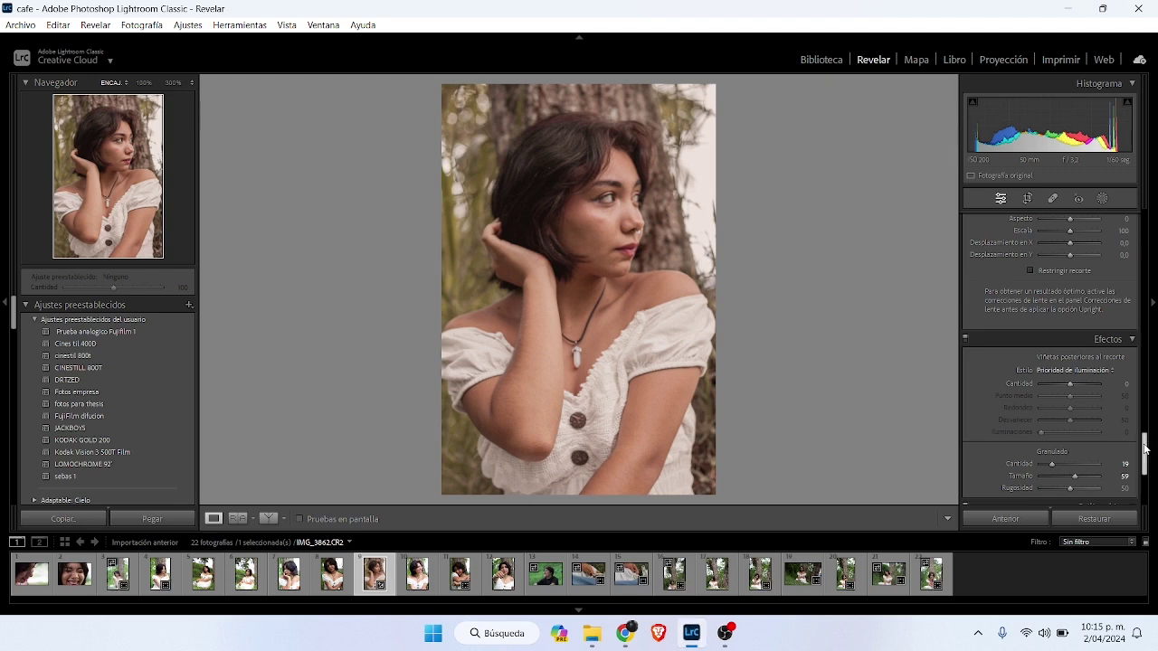
# - Move the Global colour grade to hue 34 and saturation 51
pyautogui.moveTo(1145, 450); pyautogui.dragTo(1147, 316)
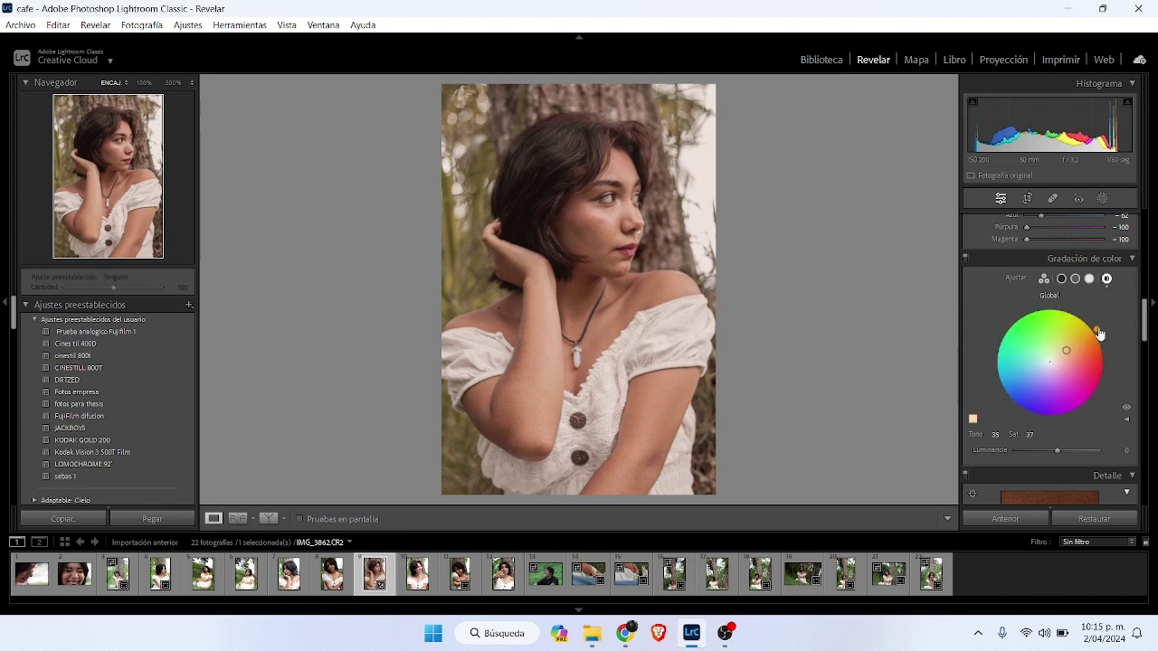
pyautogui.moveTo(1066, 351); pyautogui.dragTo(1098, 333)
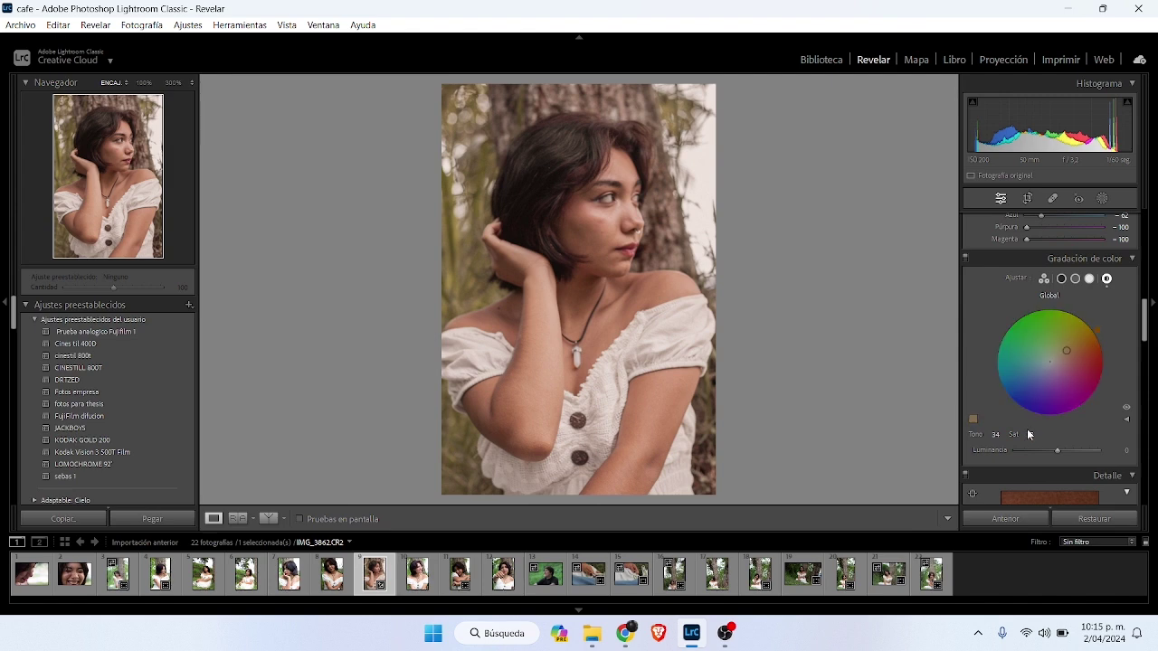
pyautogui.moveTo(1030, 434); pyautogui.dragTo(1043, 435)
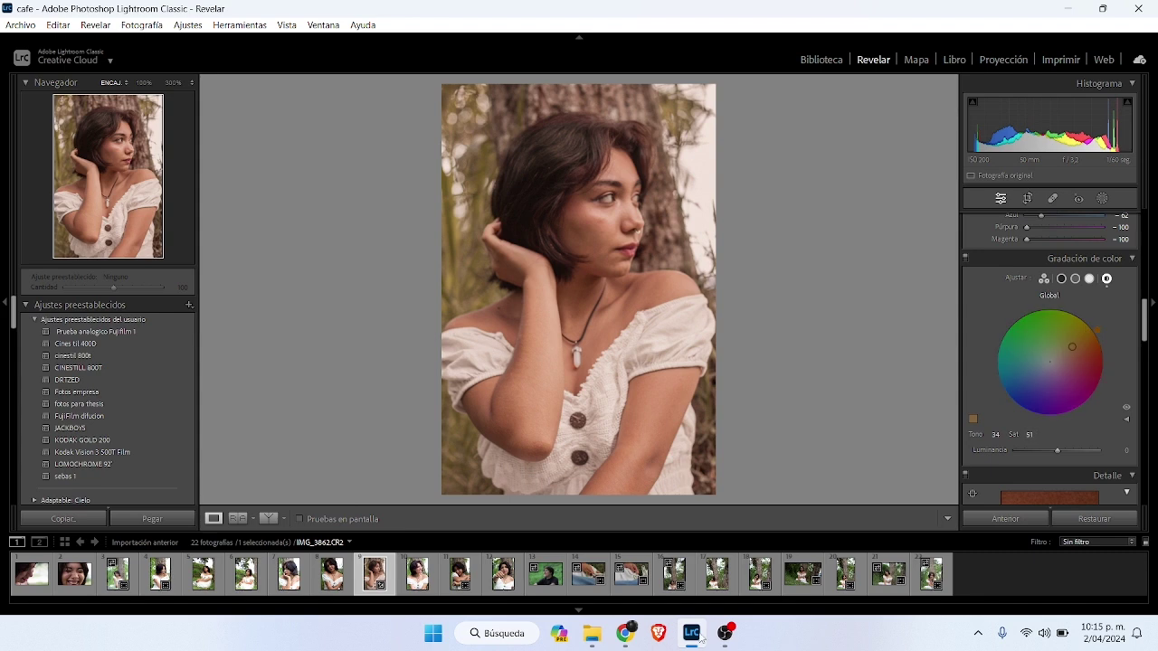
# - Save the current look as a 'VINATGE' user preset with the author's name, excluding white balance and exposure
pyautogui.click(190, 305)
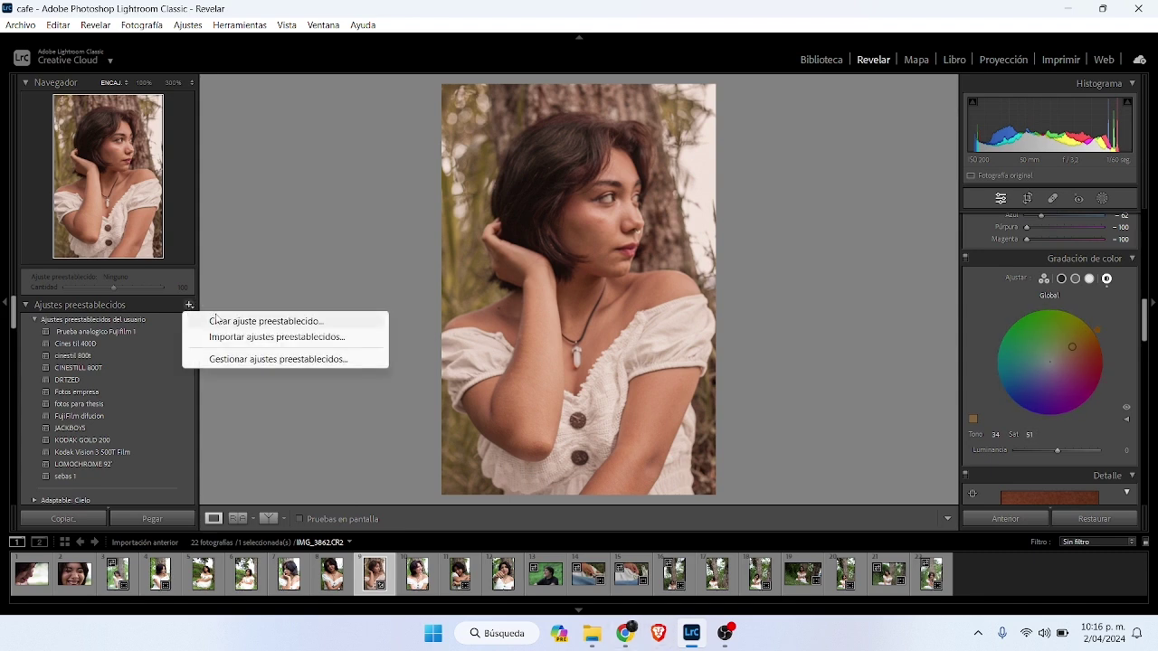
pyautogui.click(217, 320)
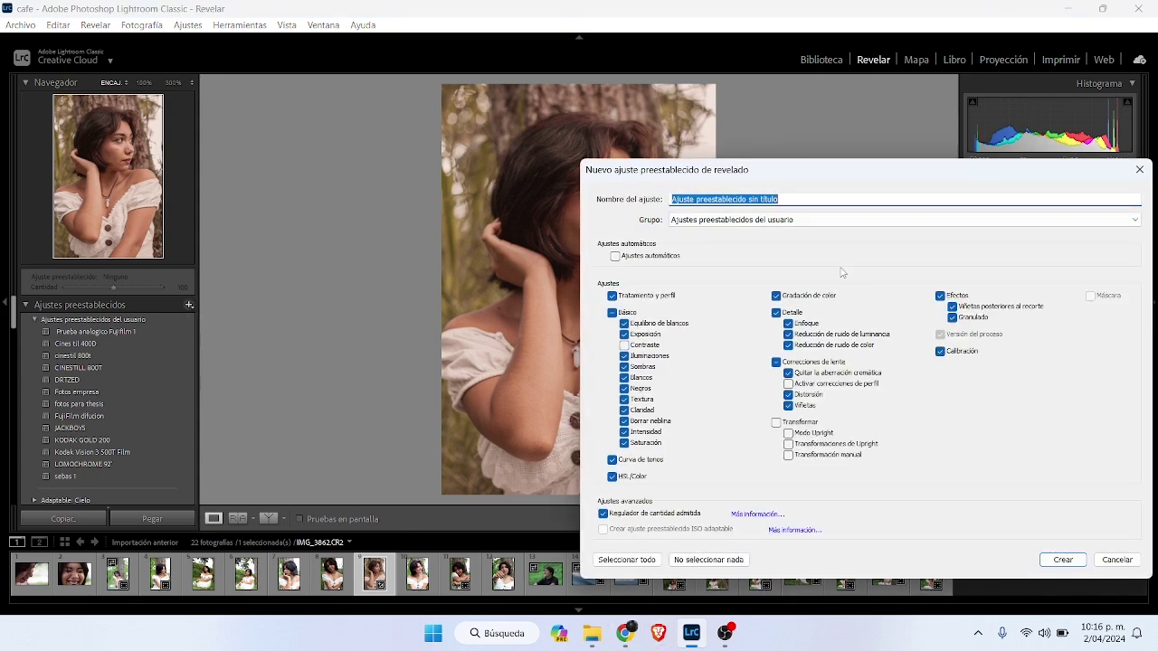
pyautogui.write('VINATGE de TINA SOSNA')
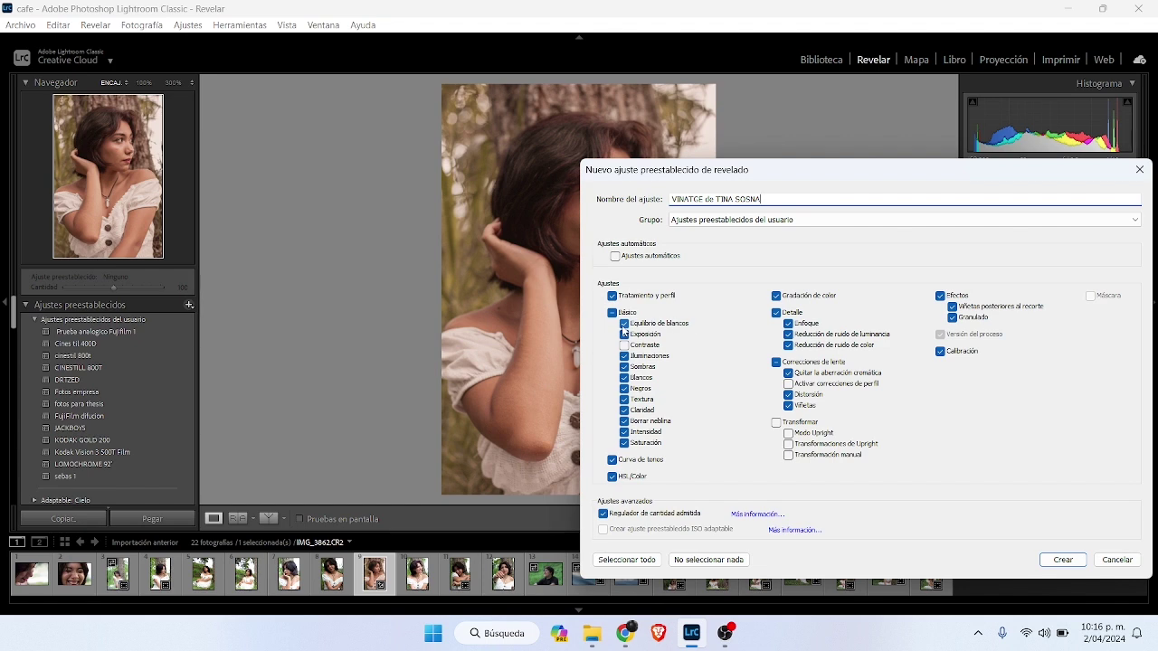
pyautogui.click(624, 324)
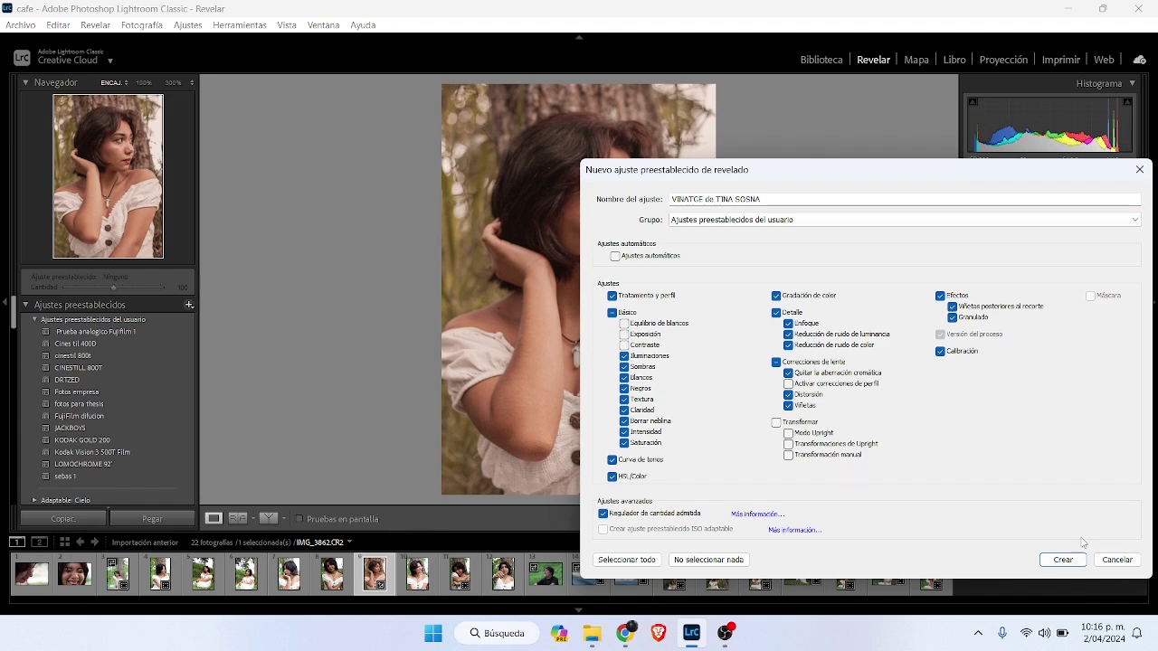
pyautogui.click(1064, 560)
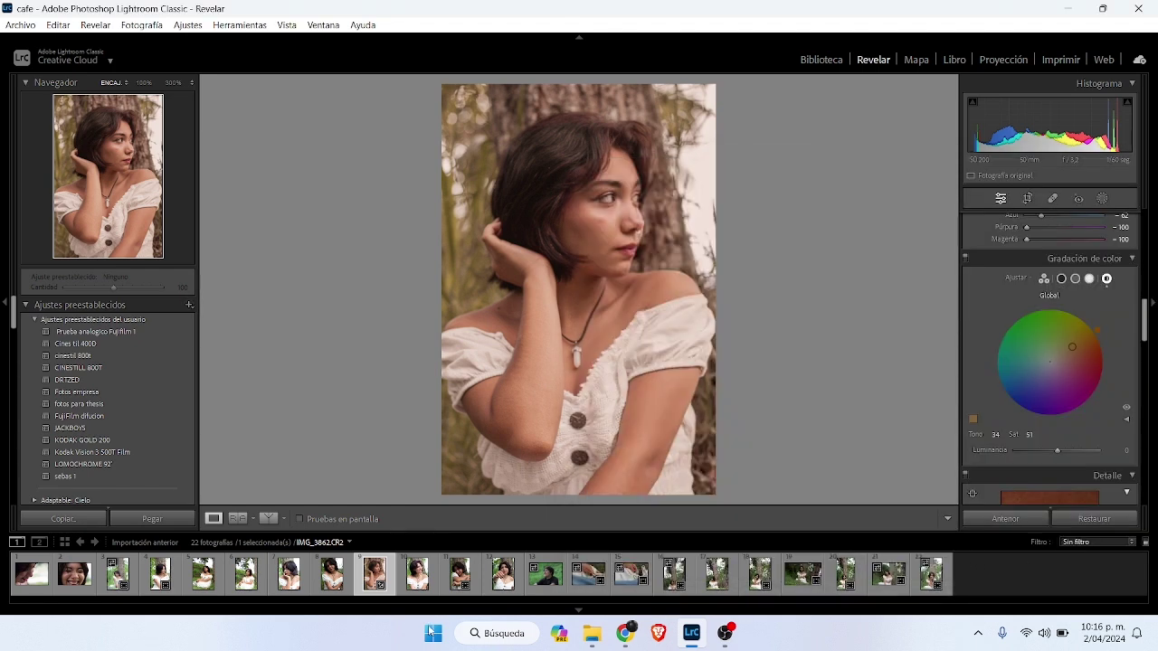
# - Apply the new vintage preset to portrait IMG_3861.CR2
pyautogui.click(332, 574)
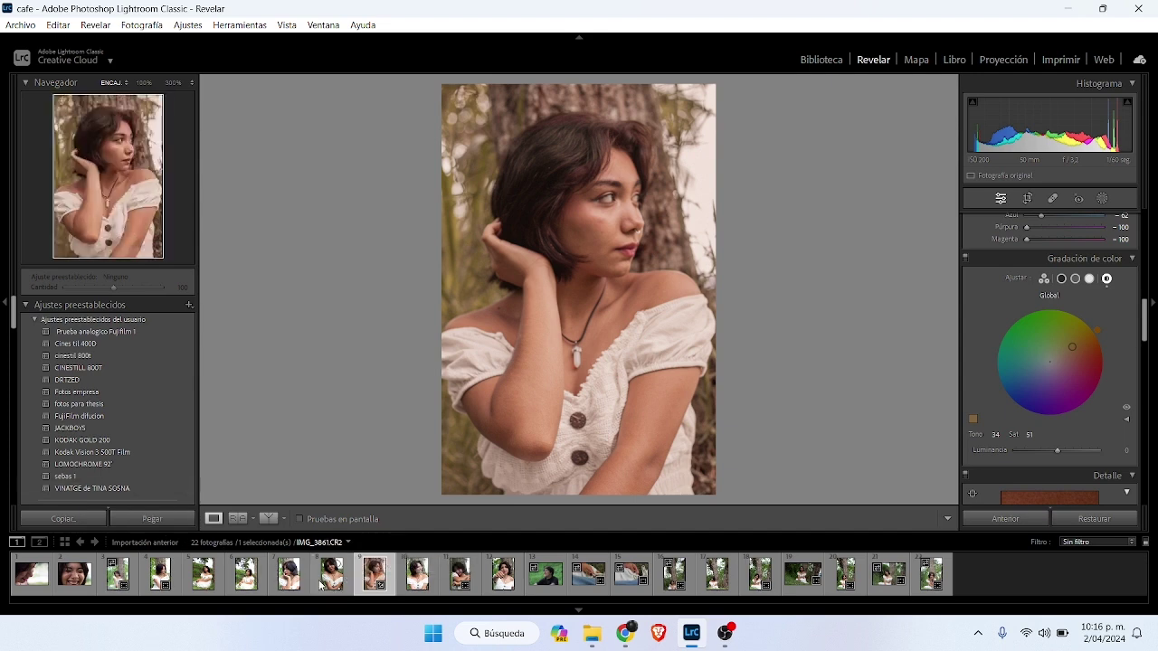
pyautogui.click(116, 491)
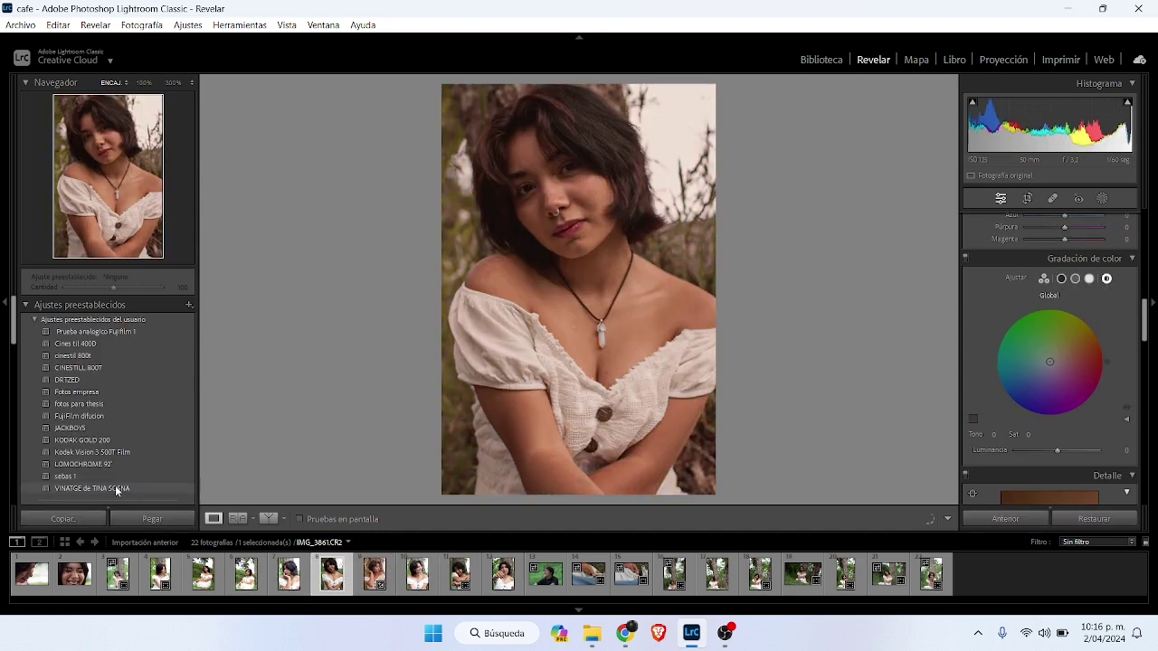
pyautogui.click(116, 489)
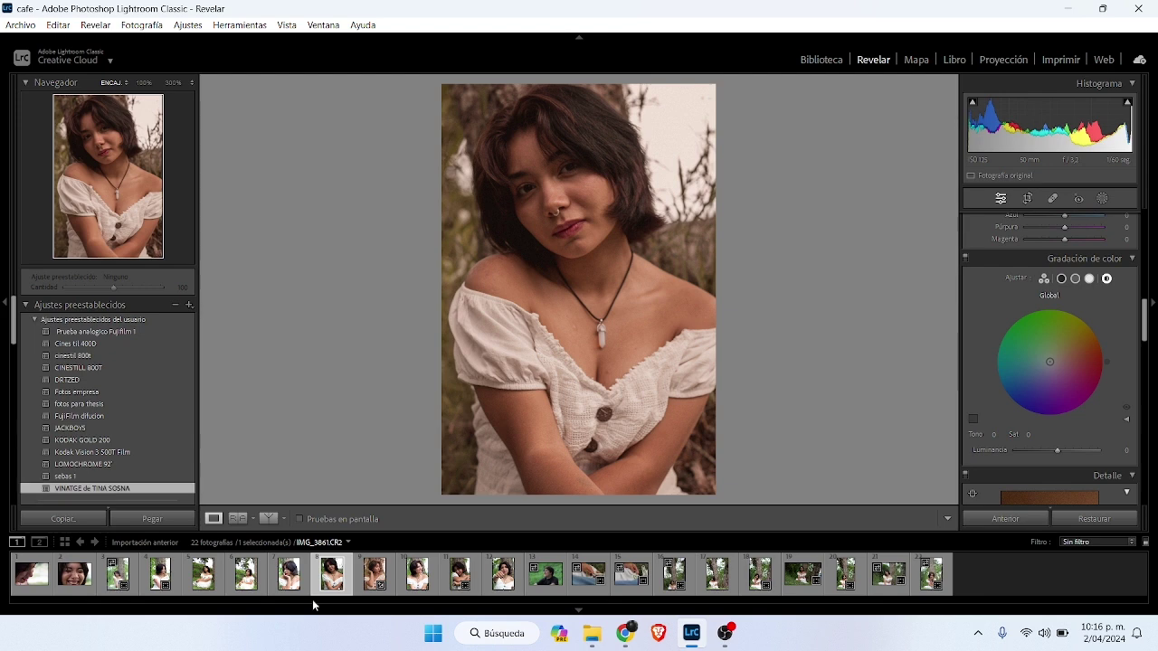
# - Sync the vintage settings across the first eight photos
pyautogui.keyDown('shift'); pyautogui.click(32, 573); pyautogui.keyUp('shift')
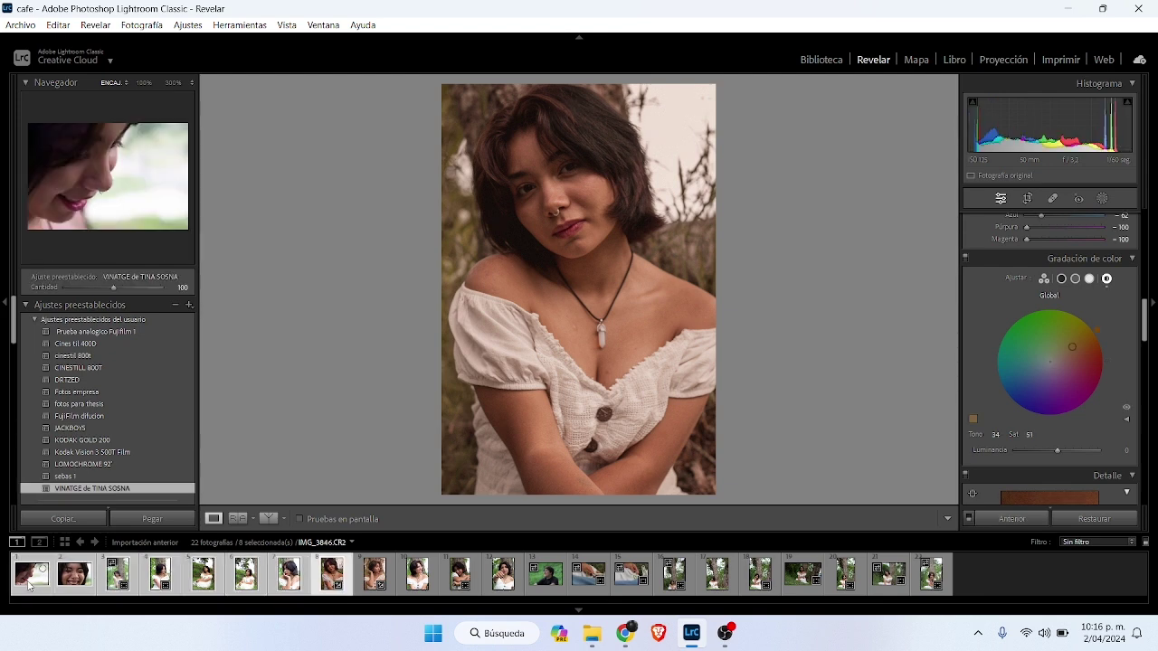
pyautogui.click(1010, 520)
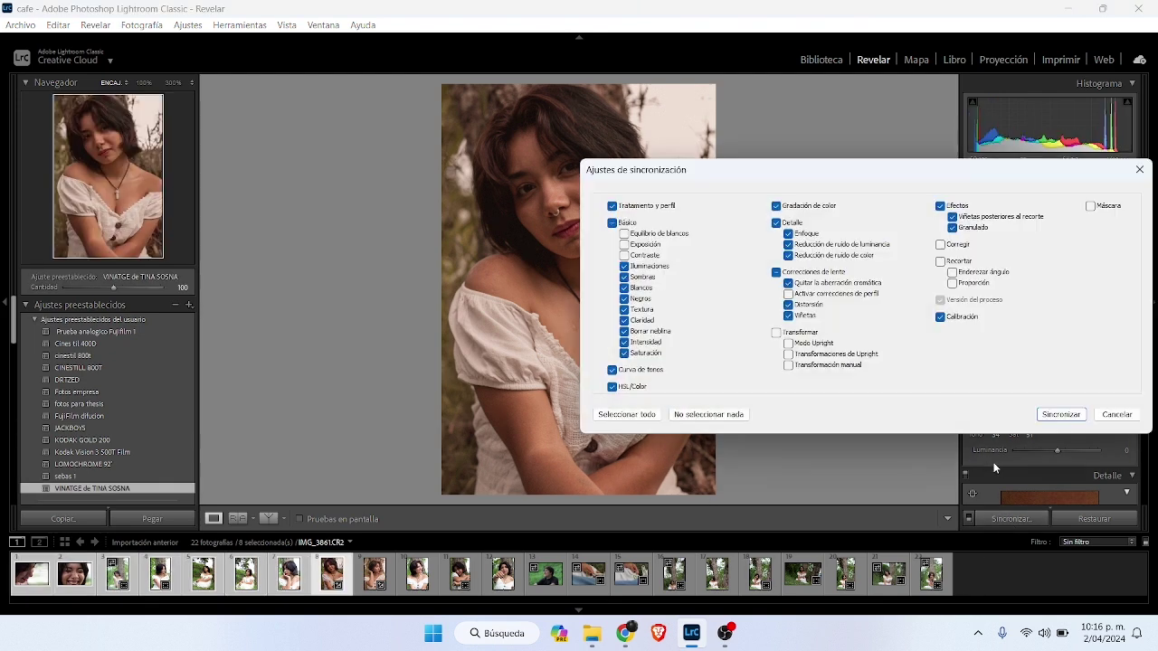
pyautogui.click(1061, 415)
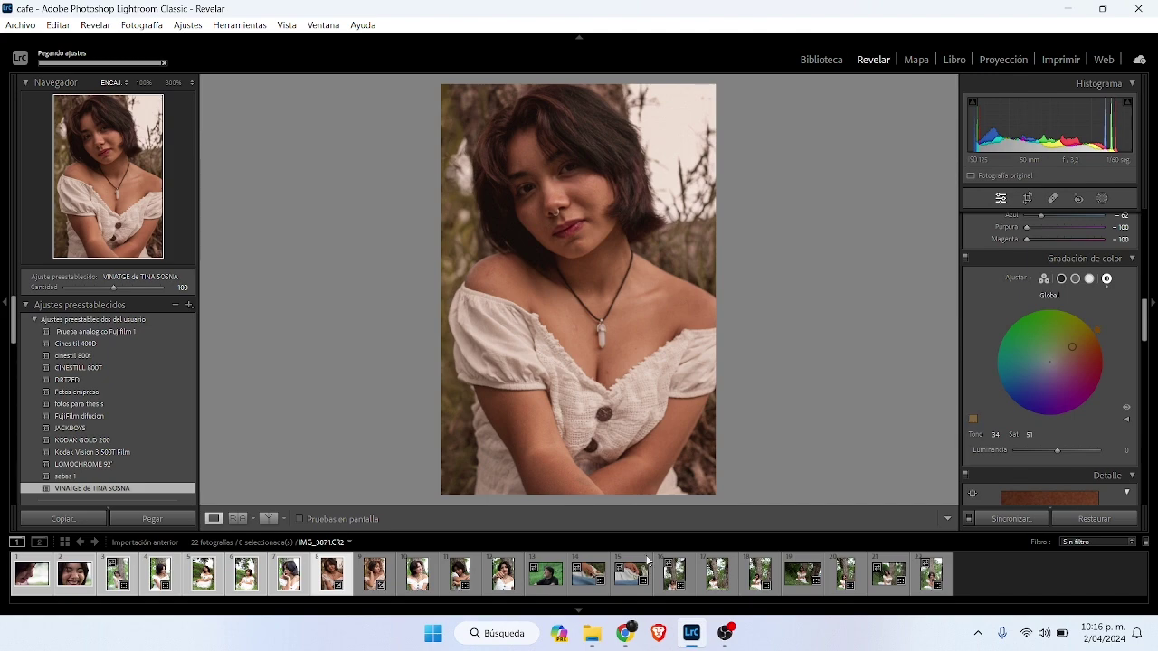